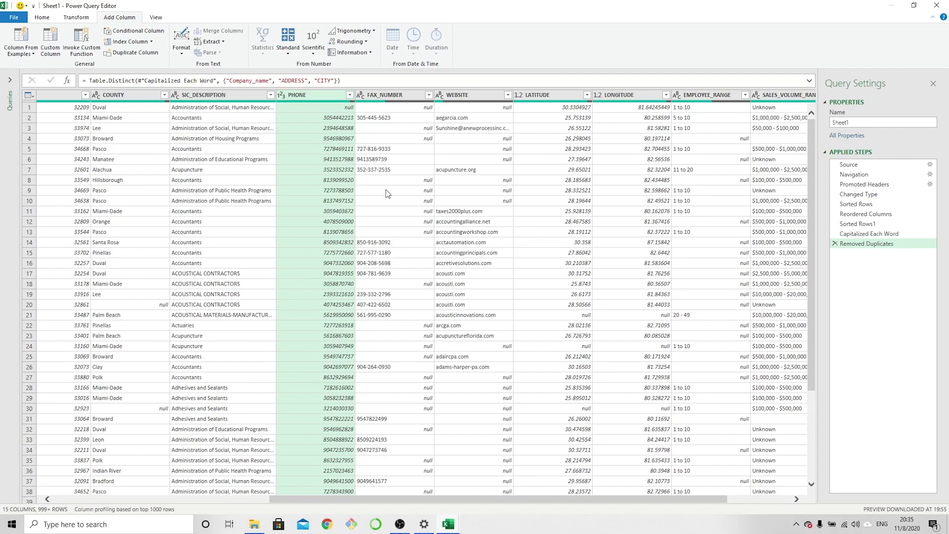
Replace every "-" in FAX_NUMBER with nothing so the fax numbers become plain digits.
click(384, 96)
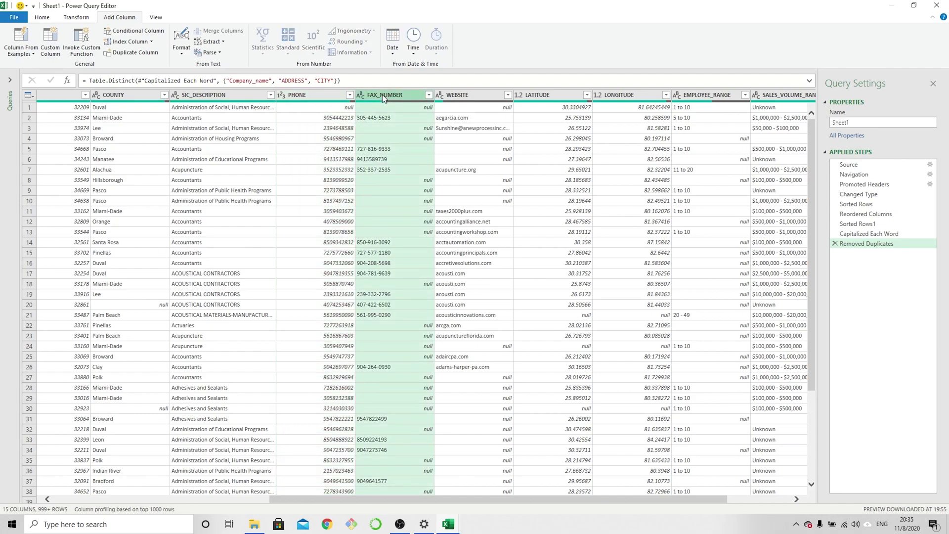
right_click(384, 97)
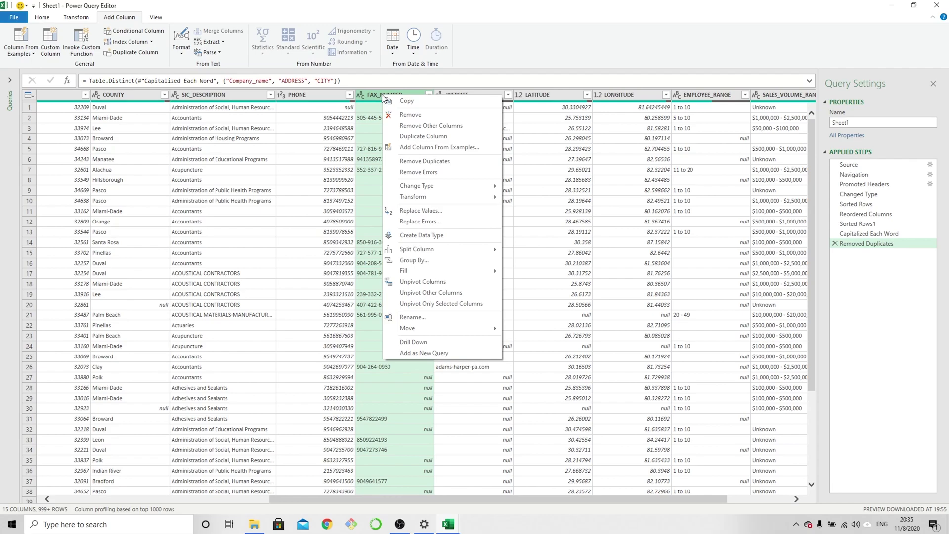
click(418, 211)
click(374, 244)
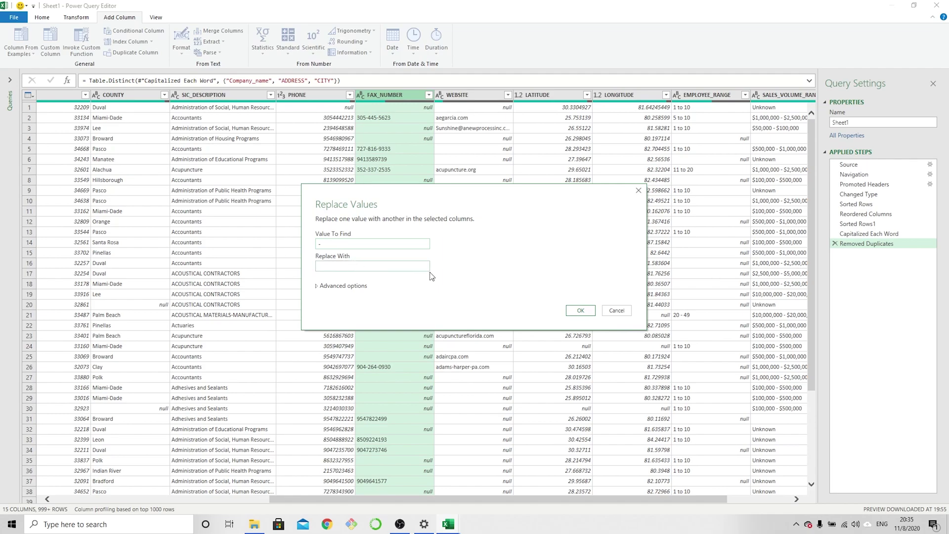
click(581, 311)
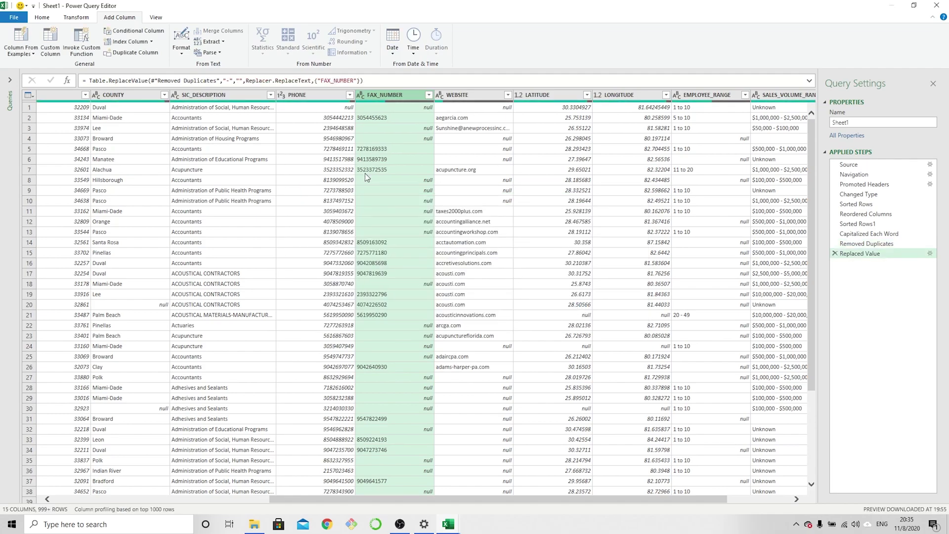
Replace the null values in FAX_NUMBER with blanks.
right_click(413, 180)
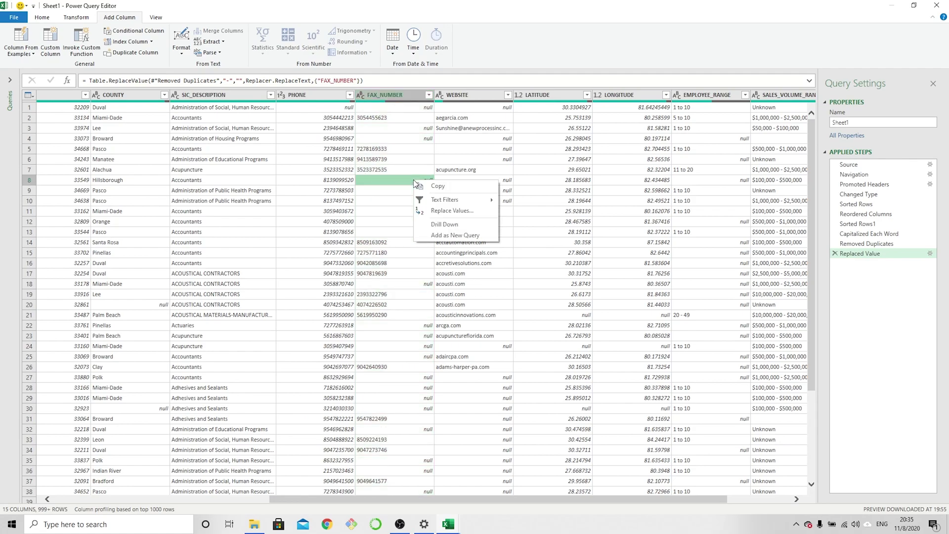
click(437, 210)
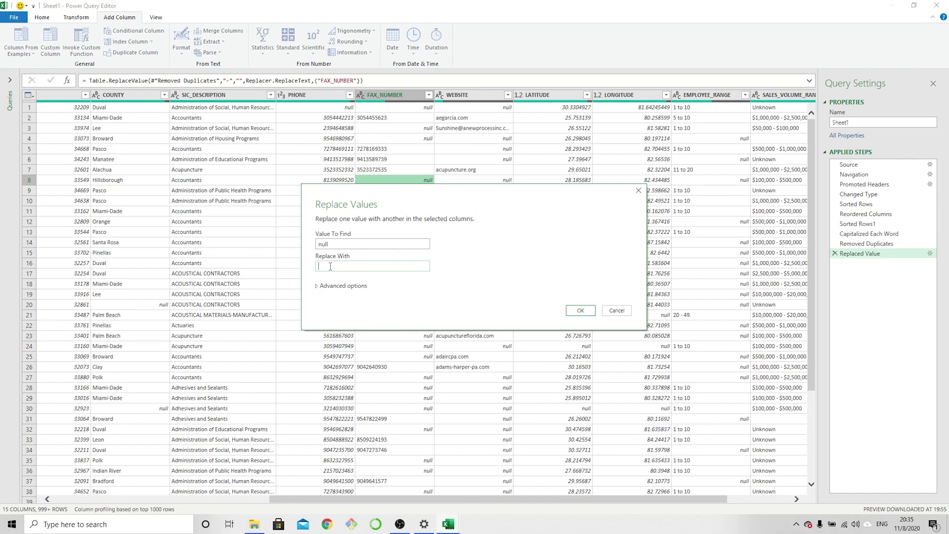
click(581, 310)
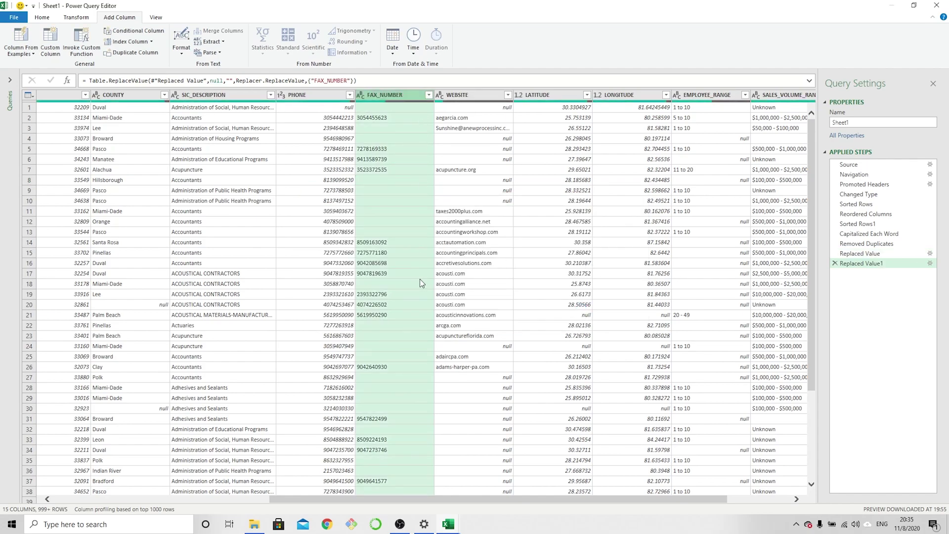
Try replacing the null values in PHONE with blanks.
click(338, 107)
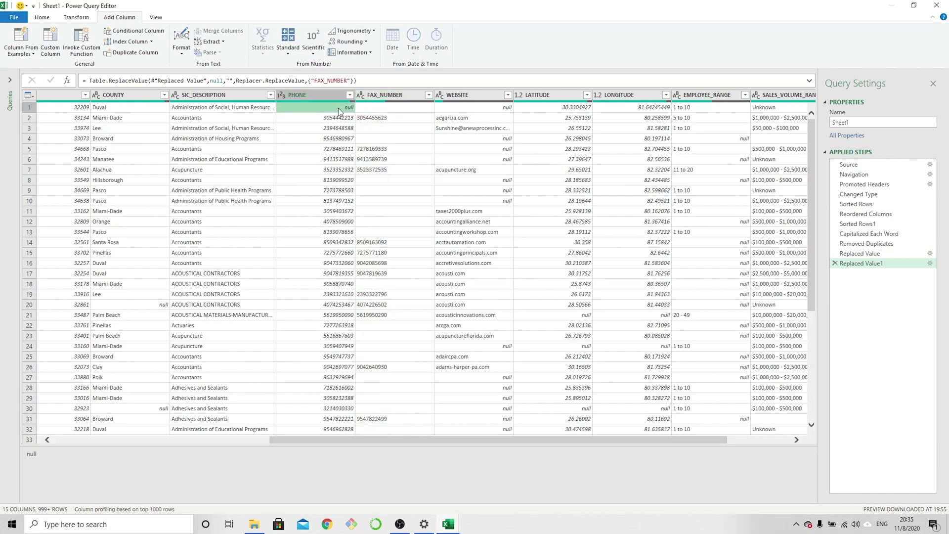
right_click(338, 108)
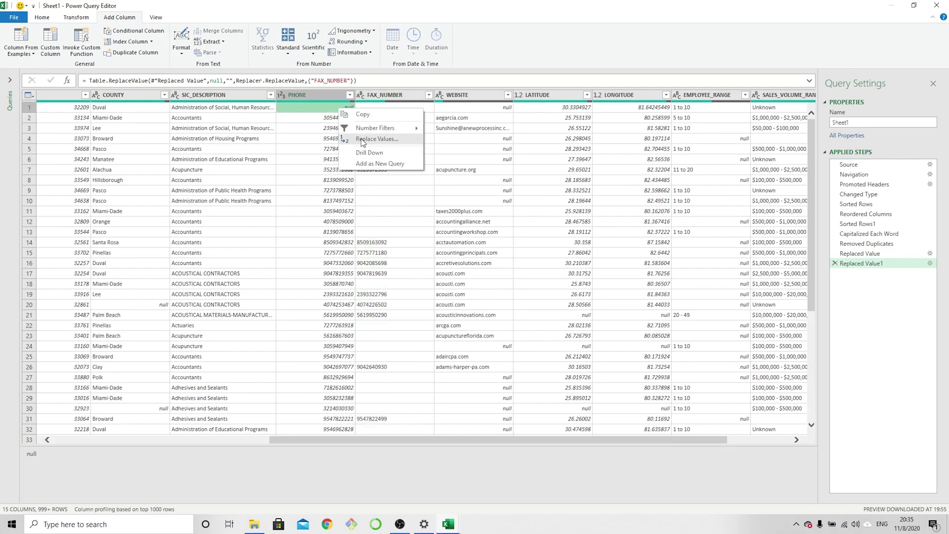
click(376, 138)
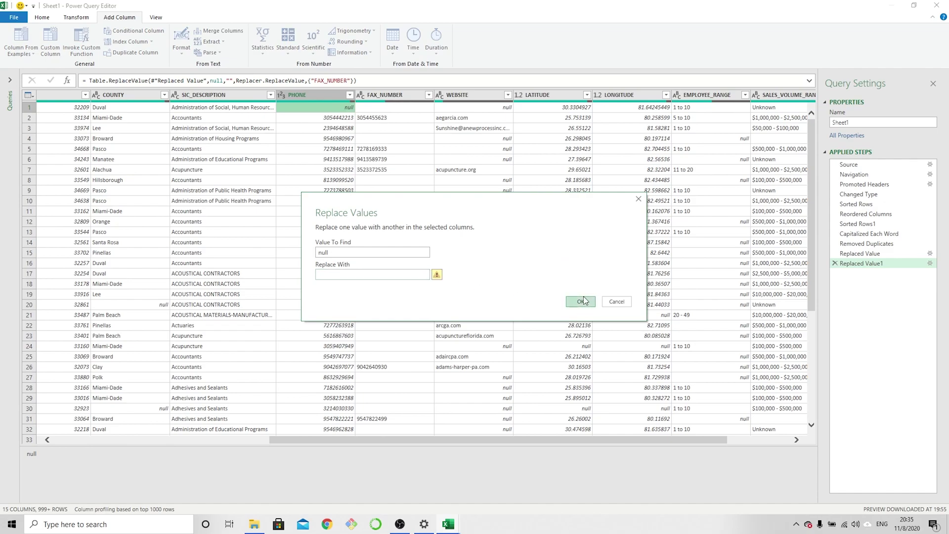
click(582, 301)
mouse_move(439, 280)
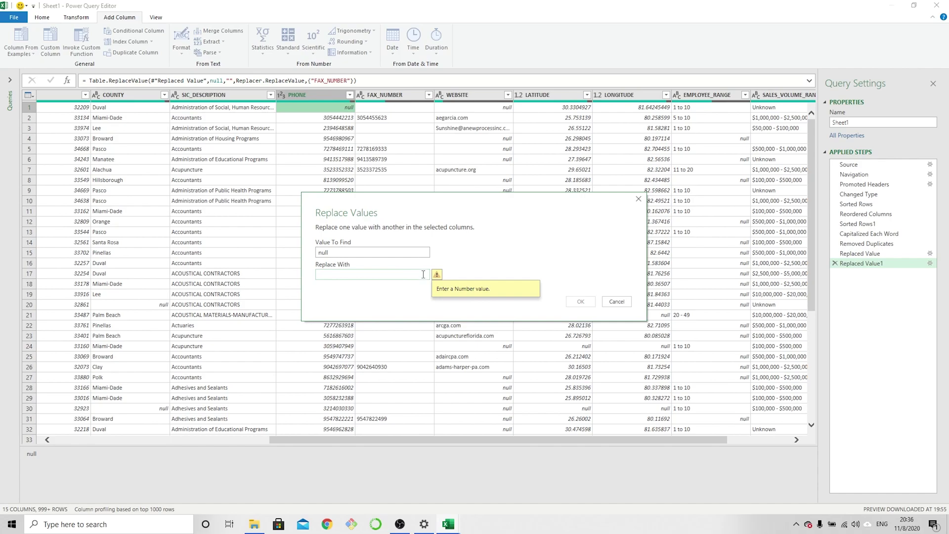
Cancel the failed PHONE replacement and change PHONE's data type to Text.
click(607, 304)
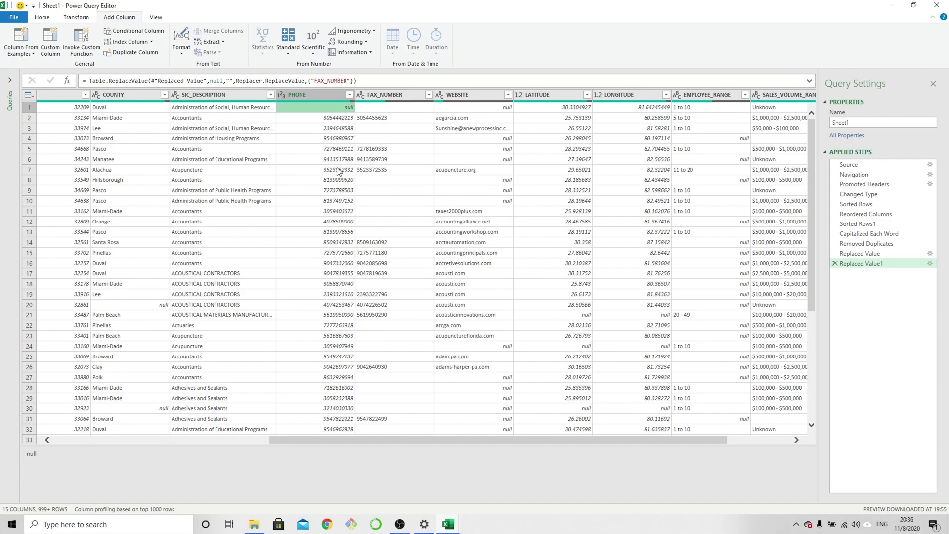
click(281, 97)
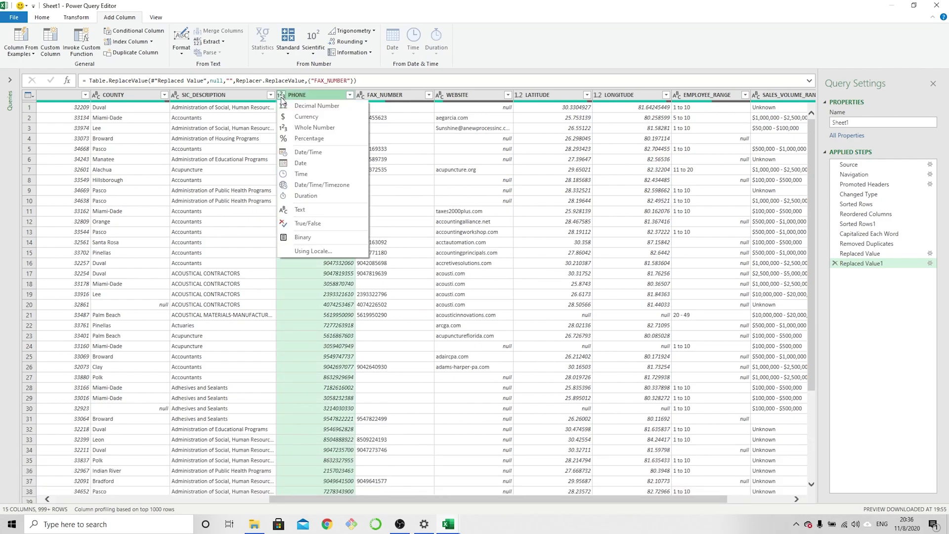
click(298, 211)
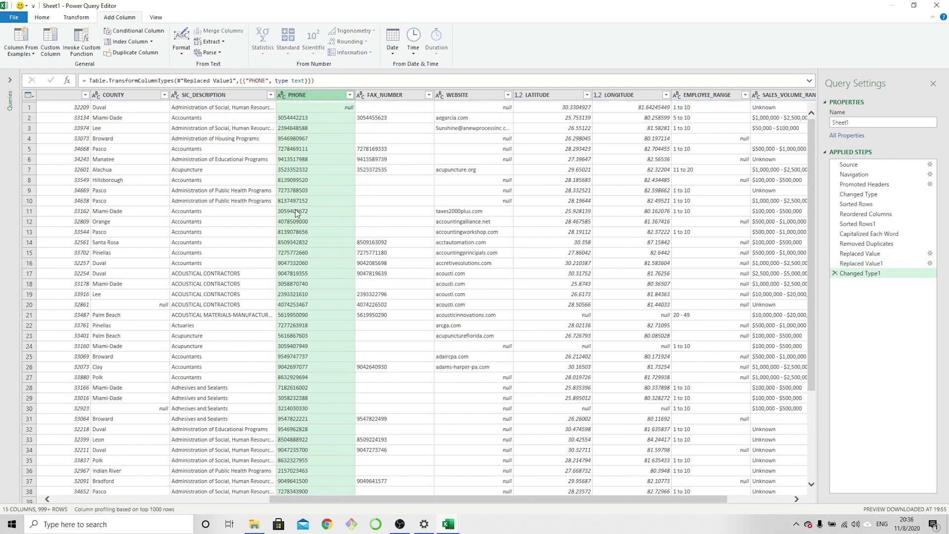
Replace the null values in the text PHONE column with blanks.
click(346, 110)
right_click(346, 110)
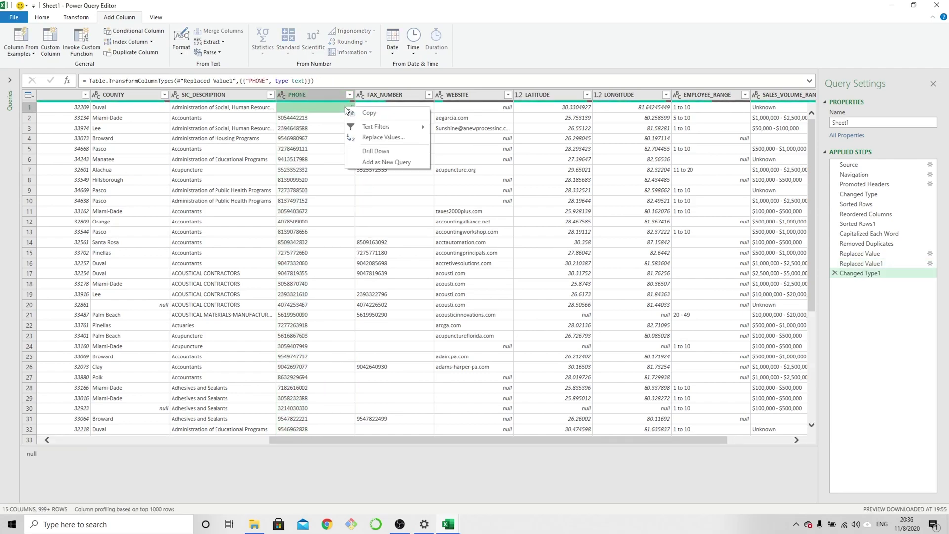
click(361, 139)
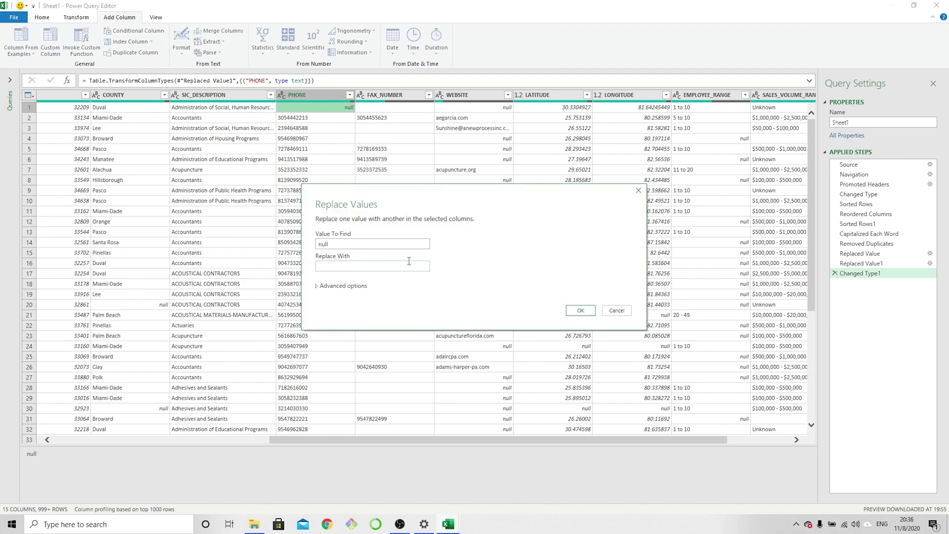
click(581, 311)
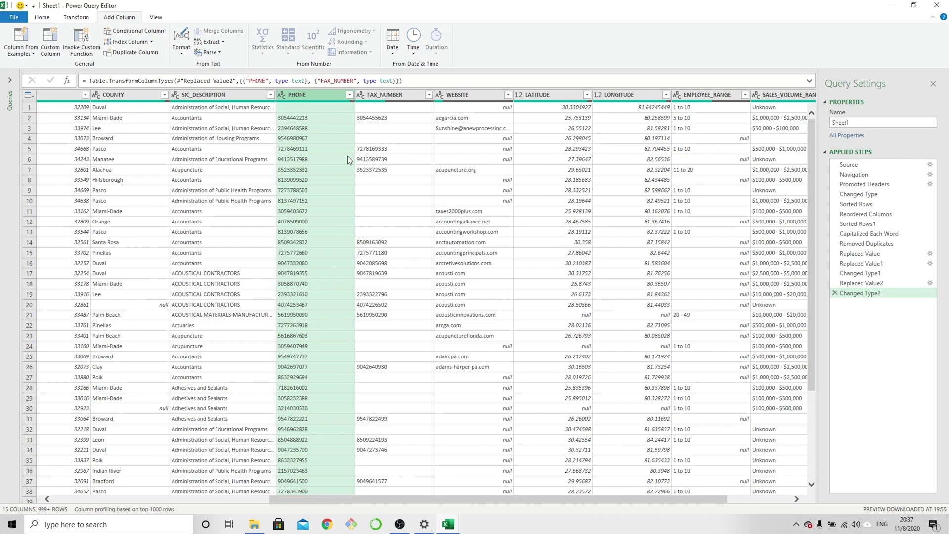
Remove both "(" and ")" from the PHONE values, replacing them with nothing.
right_click(327, 130)
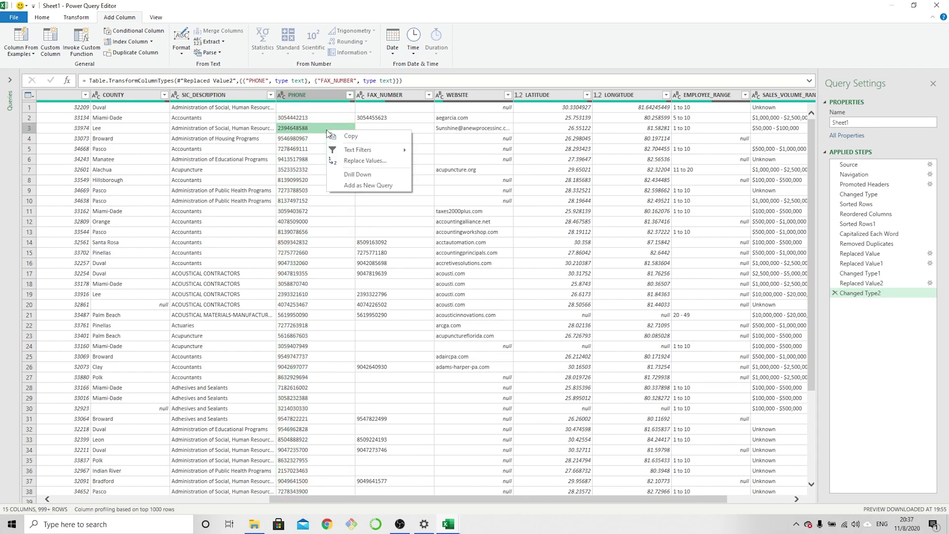
click(355, 161)
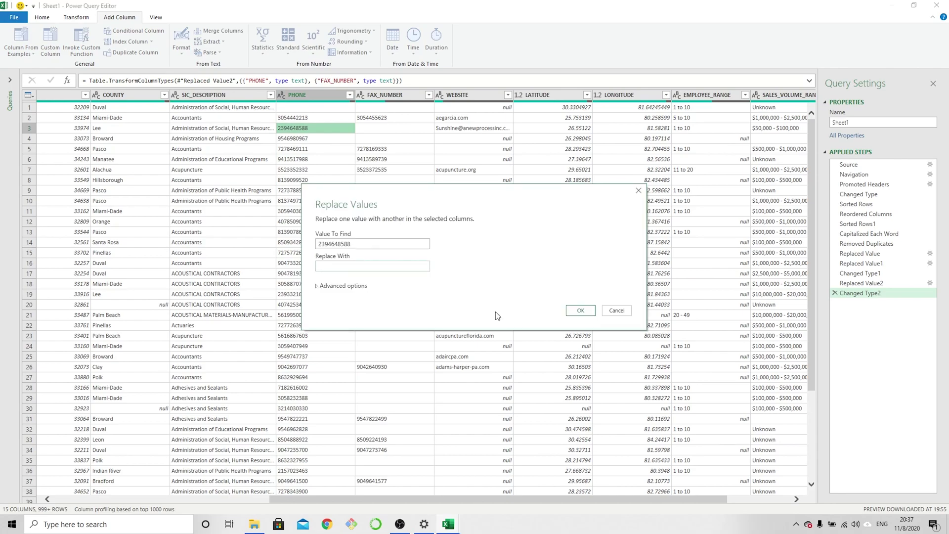
click(616, 311)
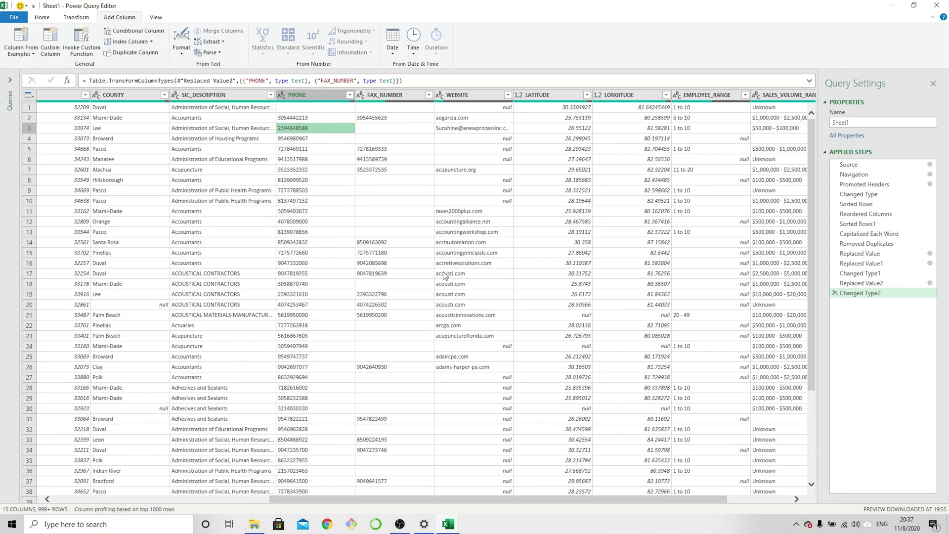
click(324, 96)
right_click(324, 96)
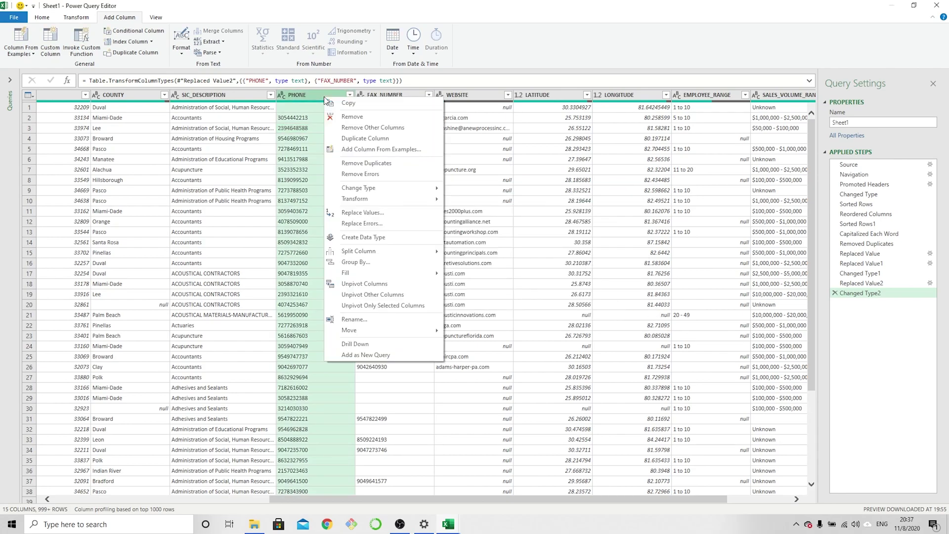
click(345, 213)
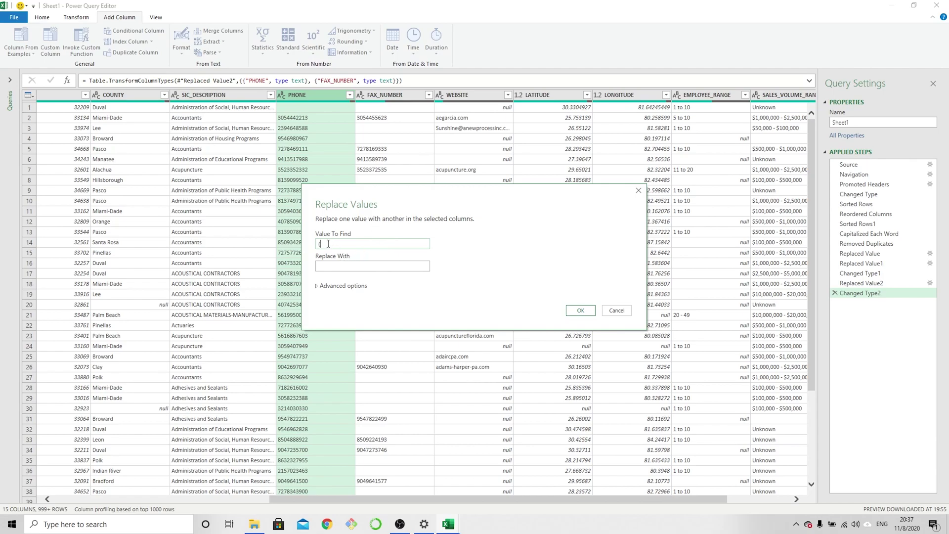
click(579, 310)
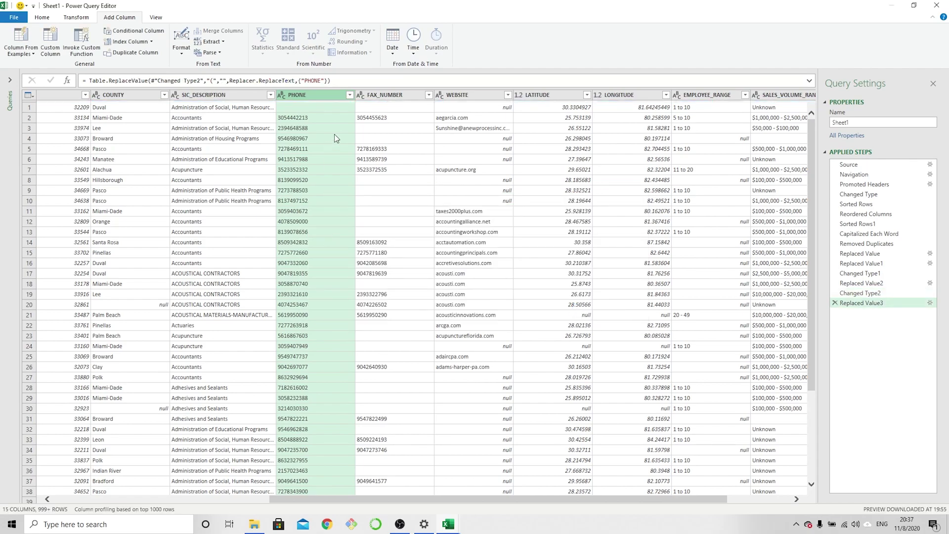
right_click(322, 95)
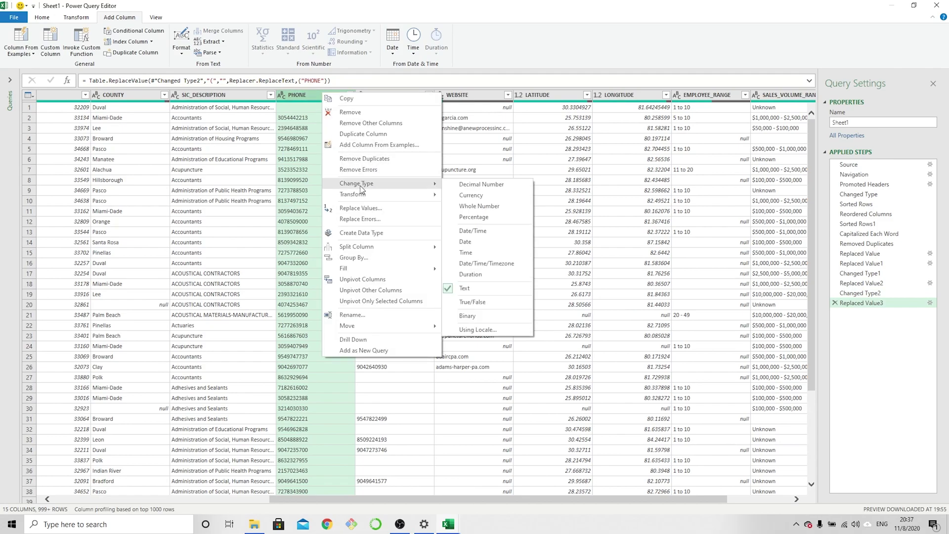
click(360, 209)
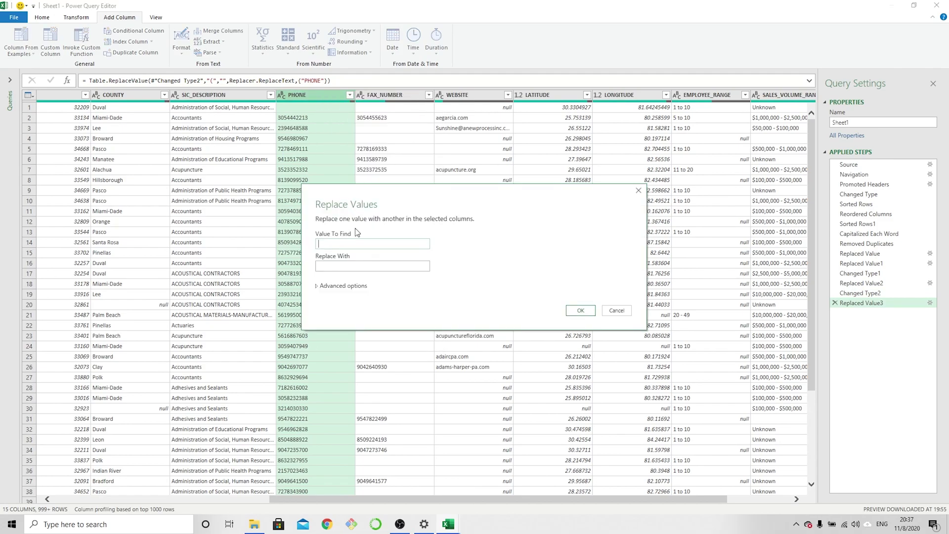
text())
click(581, 312)
Replace every "(" in FAX_NUMBER with nothing.
click(401, 96)
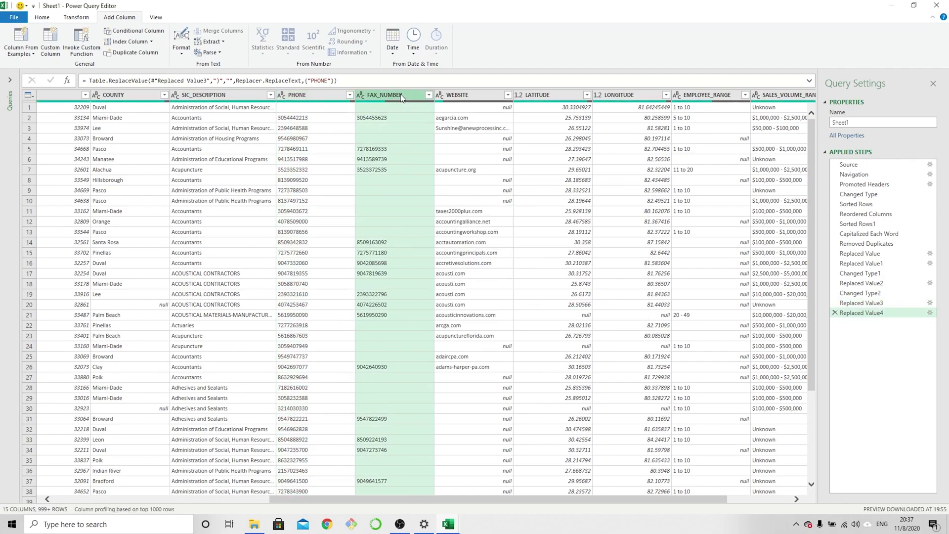
right_click(401, 97)
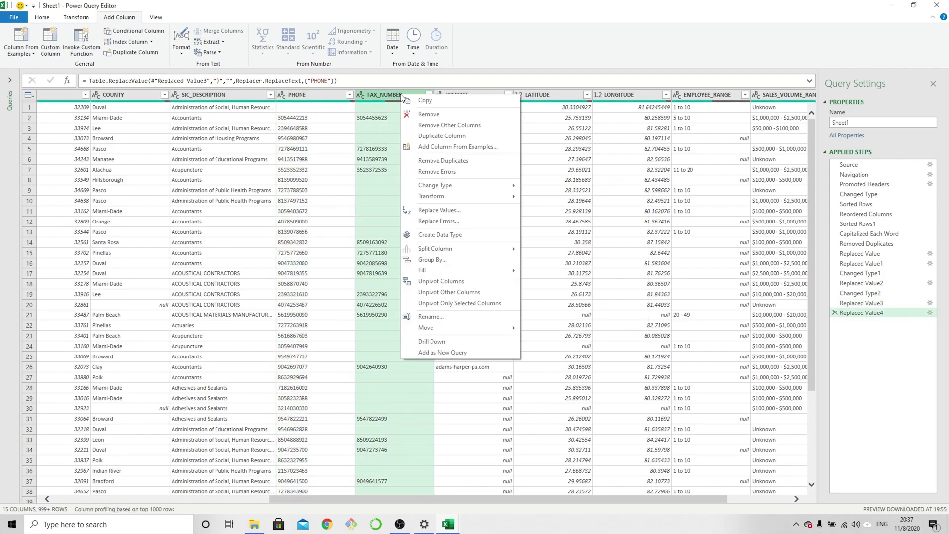
click(432, 214)
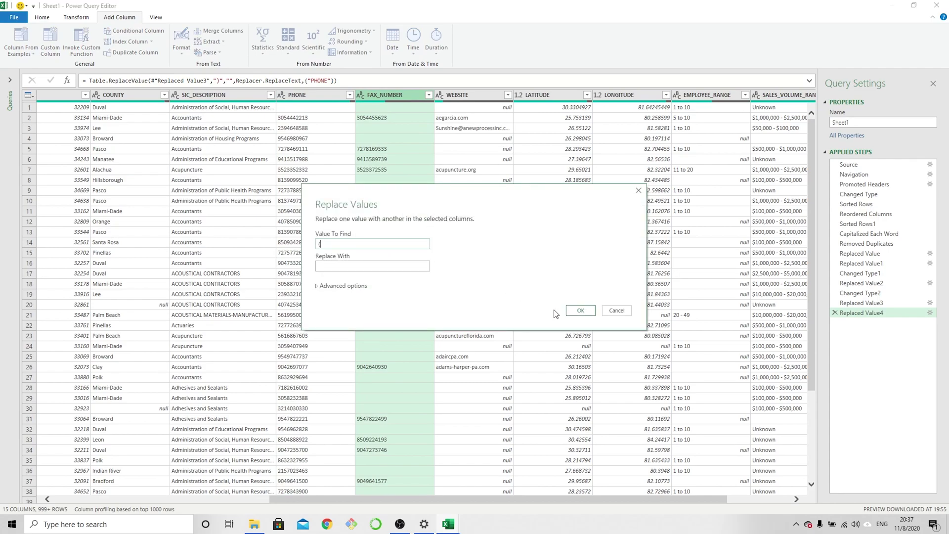
click(581, 310)
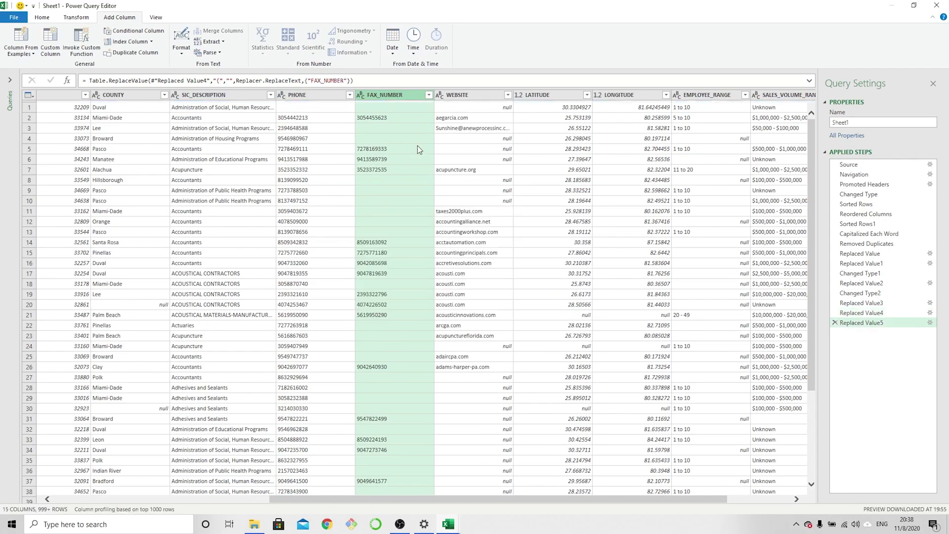
Replace every ")" in FAX_NUMBER with nothing, leaving plain digits.
right_click(390, 95)
click(410, 209)
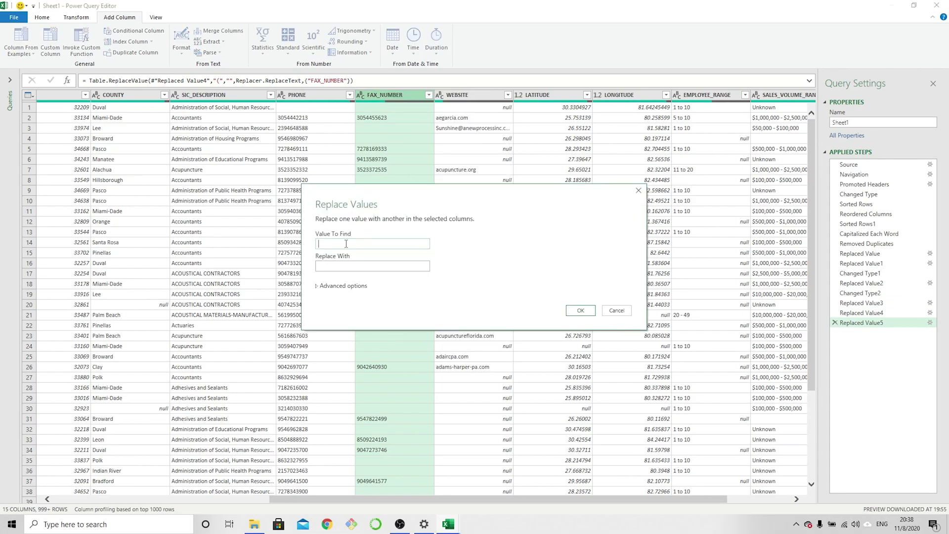
text())
click(578, 311)
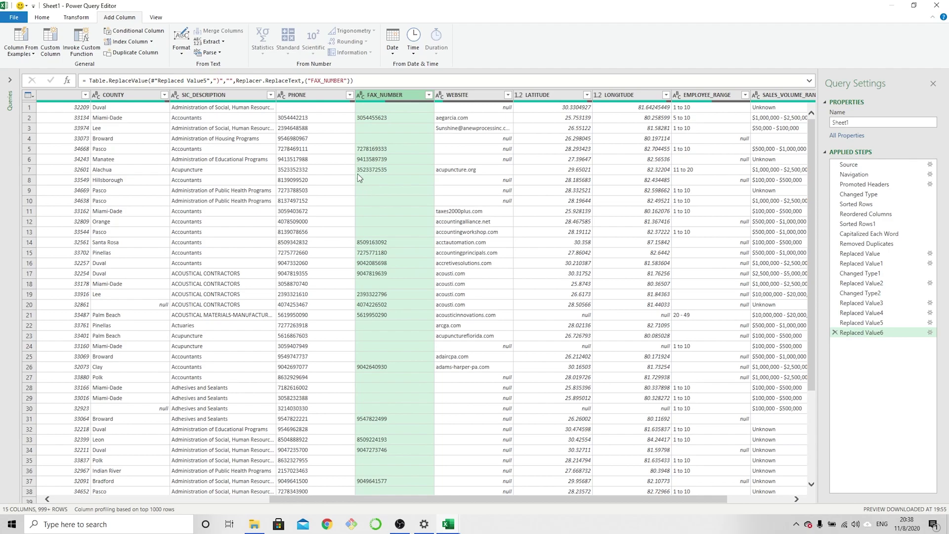
click(311, 95)
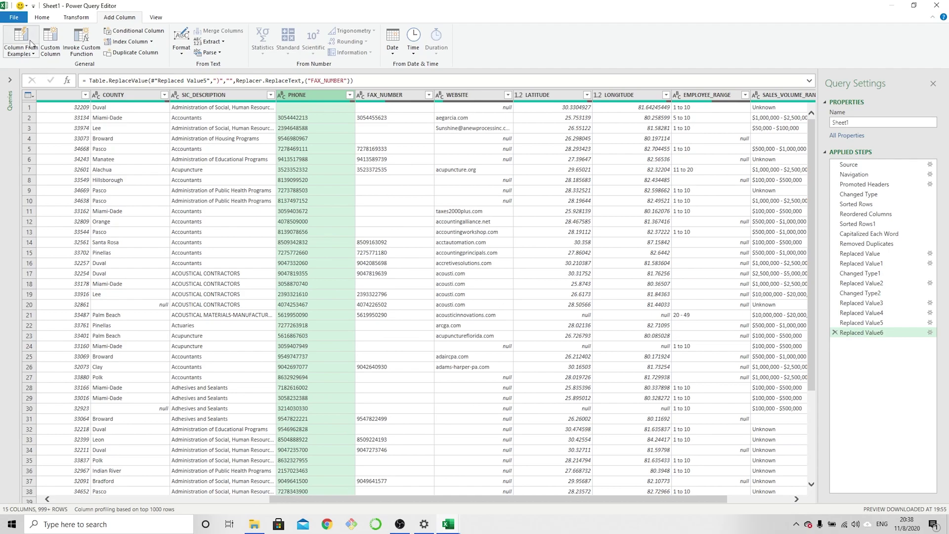
Split PHONE once from the left after 3 characters into PHONE.1 and PHONE.2.
click(75, 18)
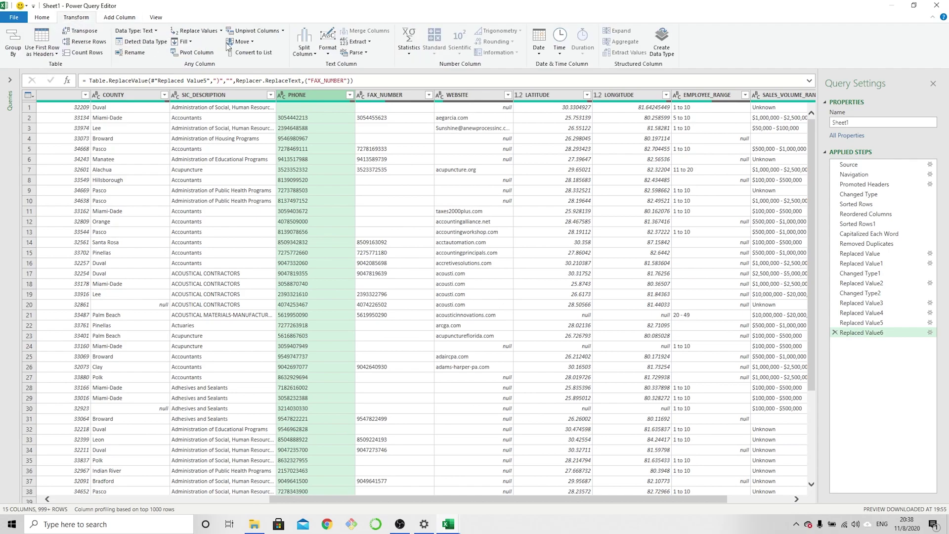
click(305, 50)
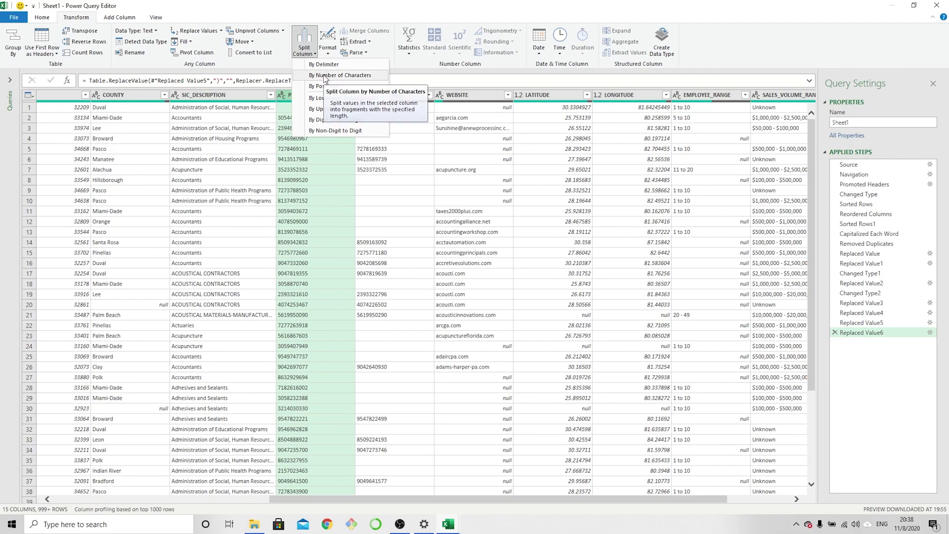
click(325, 75)
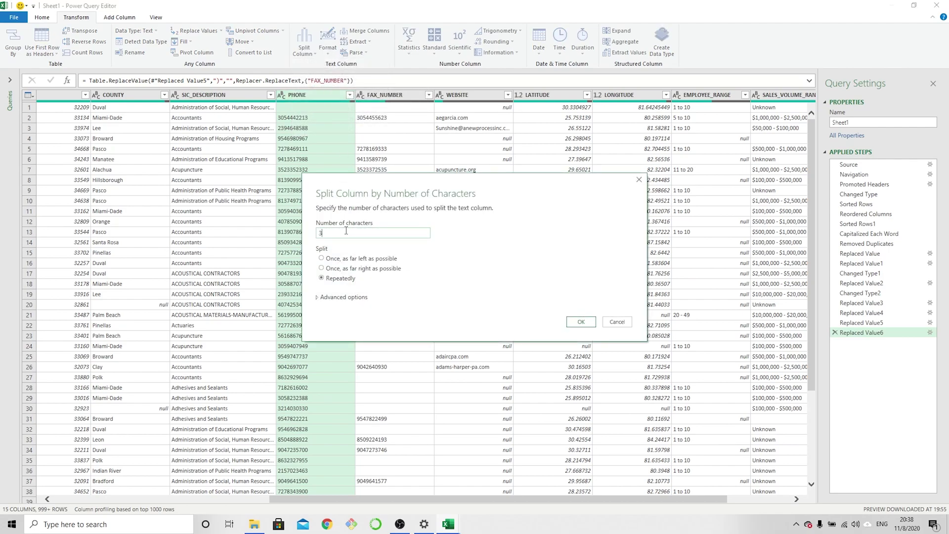
click(353, 259)
click(579, 322)
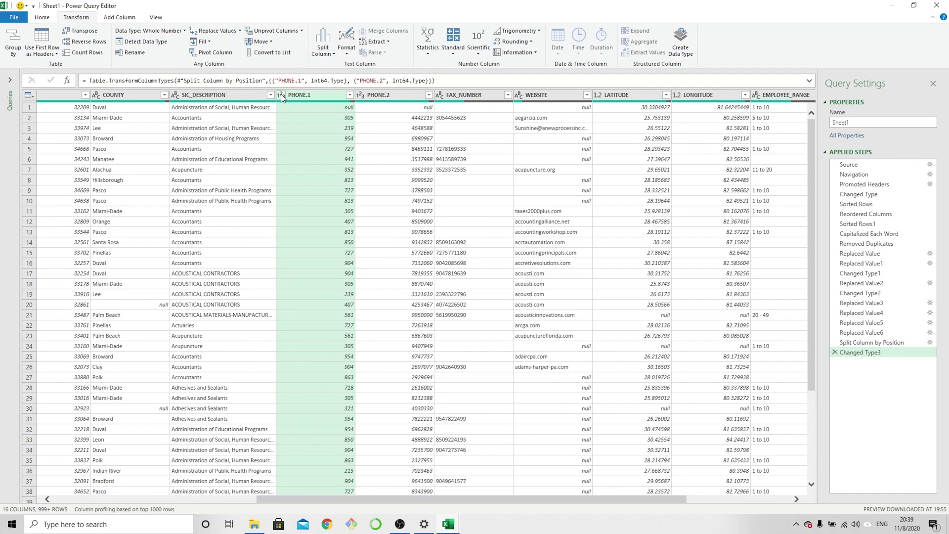
Change PHONE.1 to Text, replacing the current type conversion.
click(281, 95)
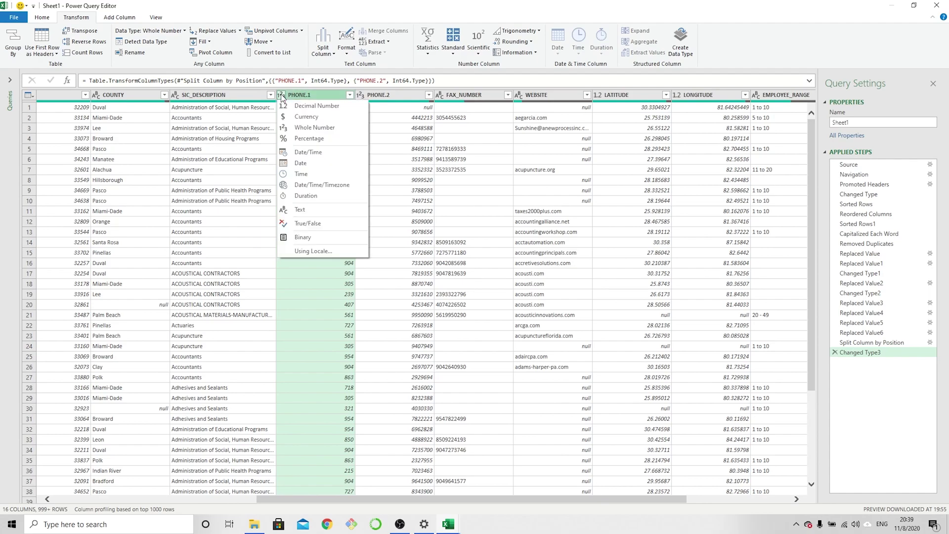
click(301, 210)
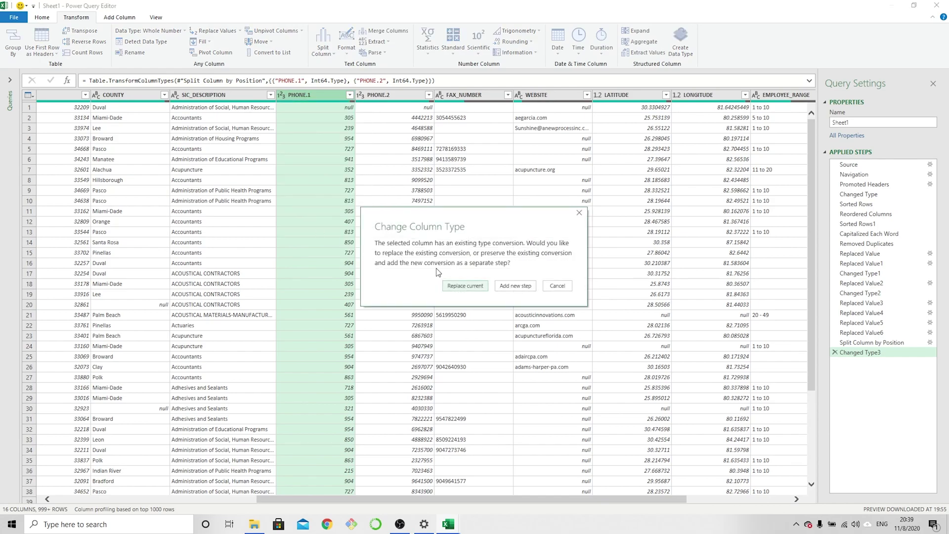
click(460, 287)
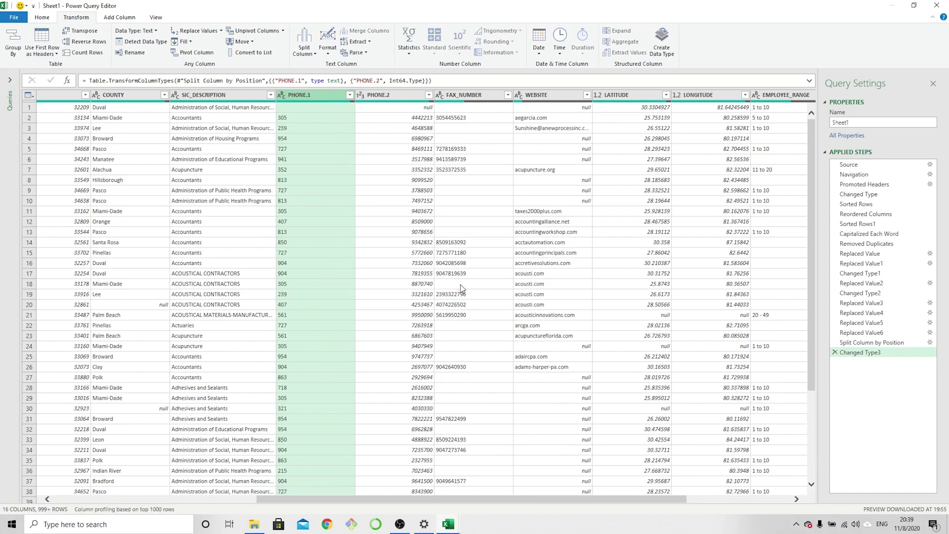
Split PHONE.2 once from the left after 3 characters into PHONE.2.1 and PHONE.2.2.
click(401, 95)
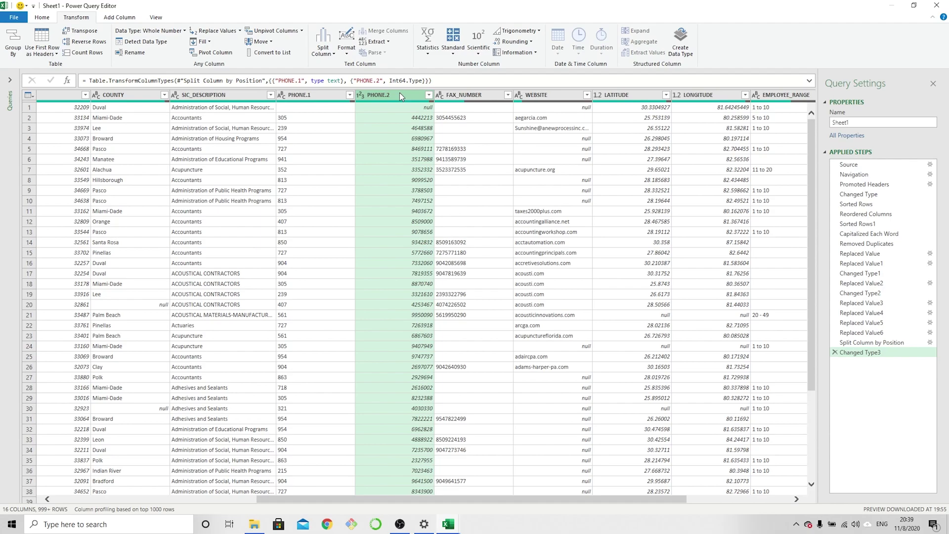
click(322, 51)
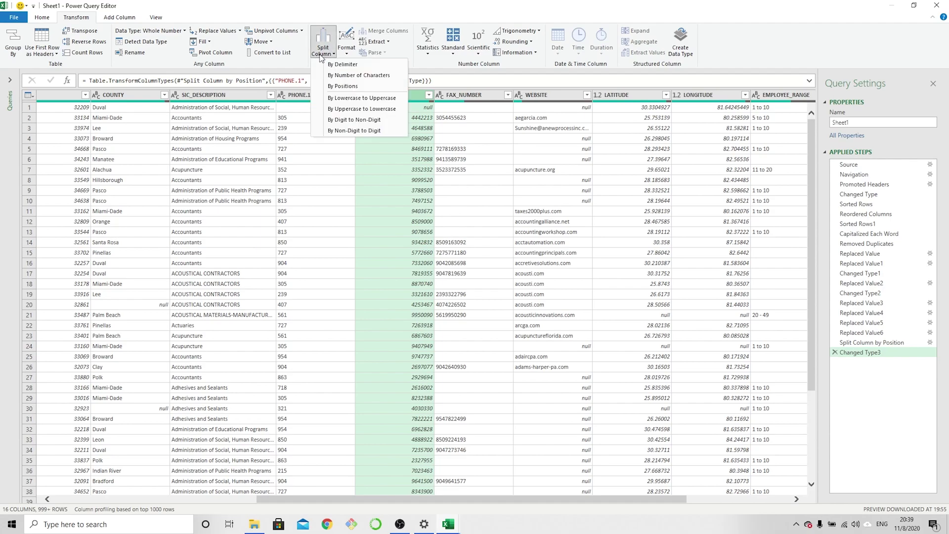
click(339, 76)
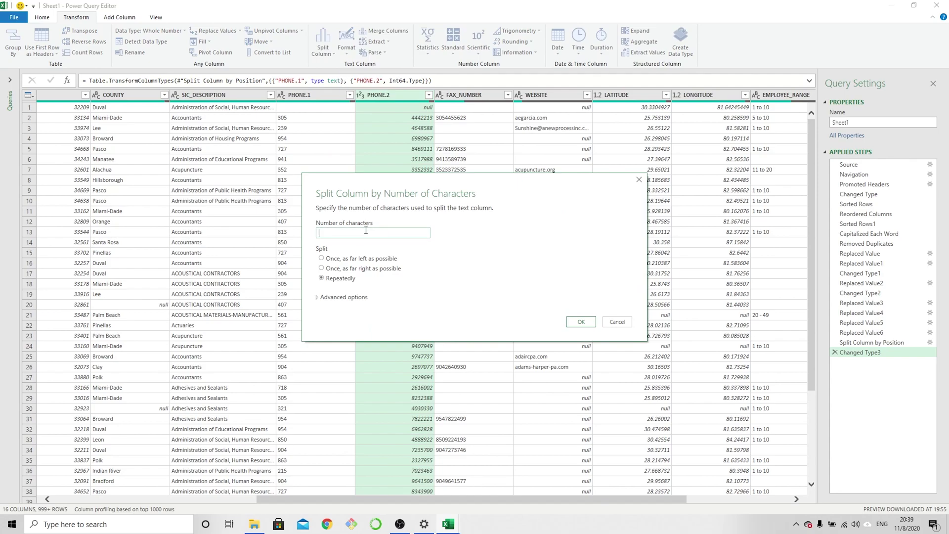
text(3)
click(361, 258)
click(579, 323)
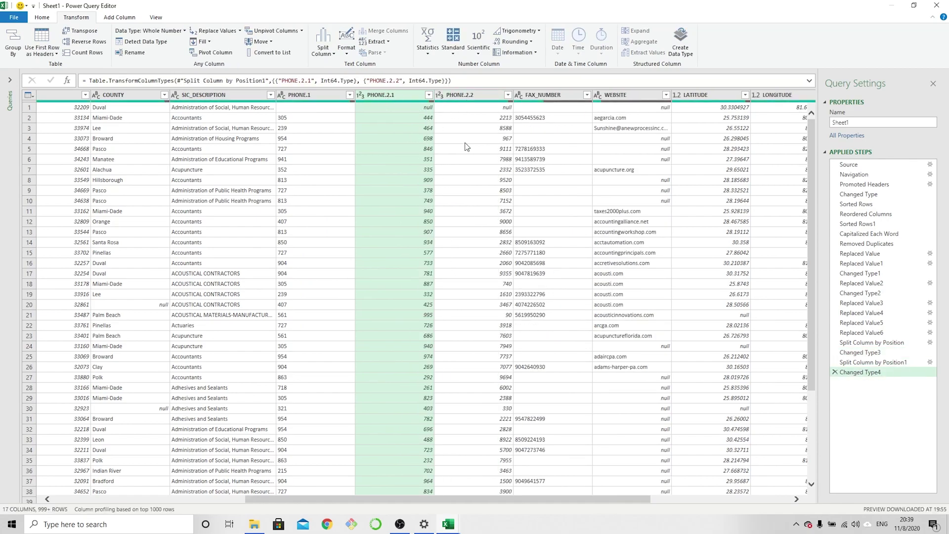
Change PHONE.2.1 and PHONE.2.2 to Text, replacing the current types.
click(362, 96)
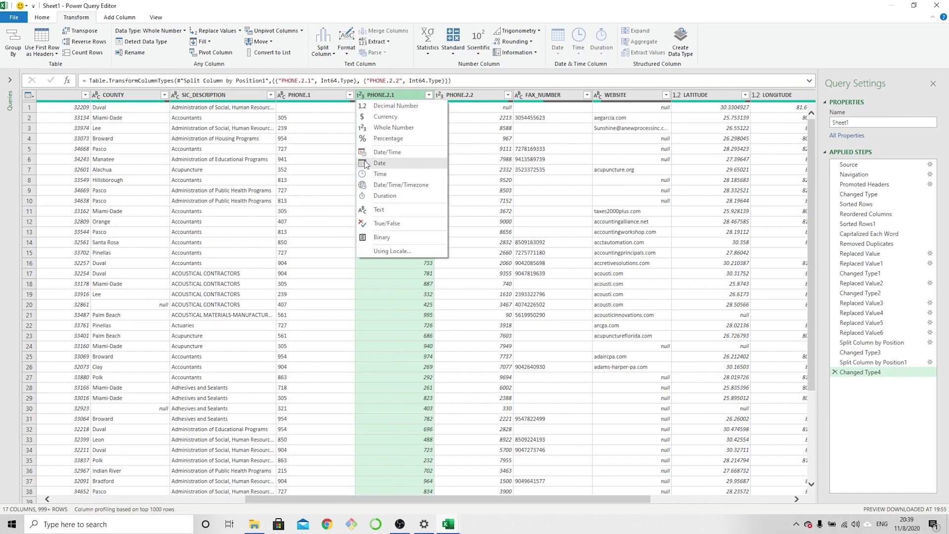
click(363, 210)
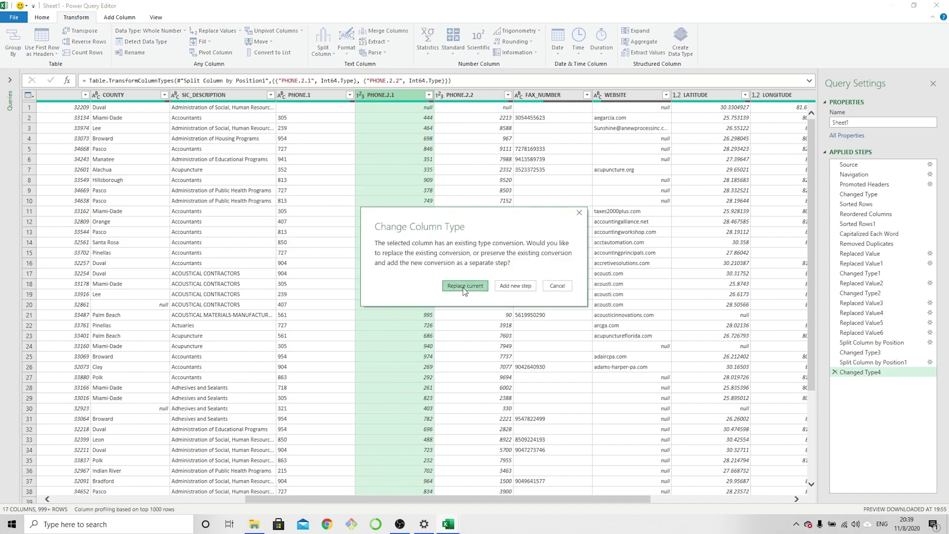
click(464, 287)
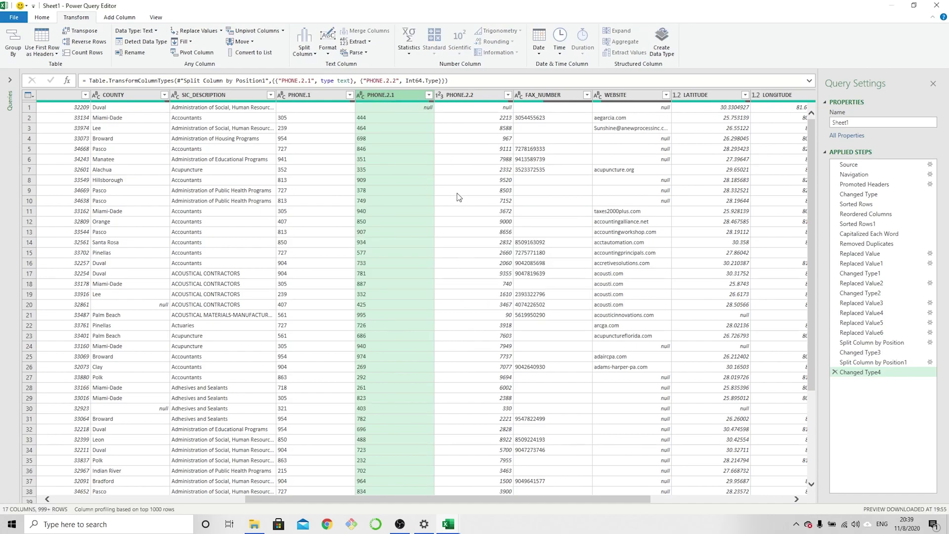
click(438, 95)
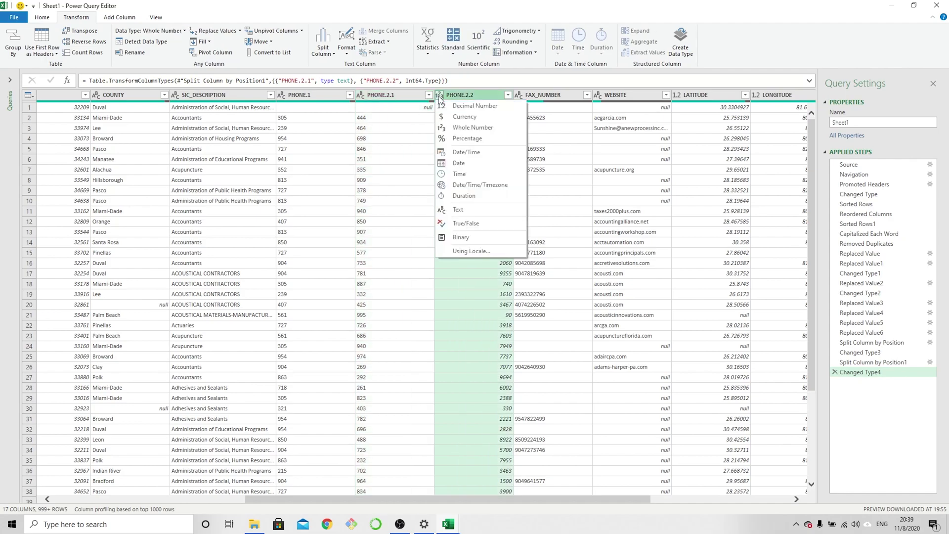
click(455, 210)
click(480, 285)
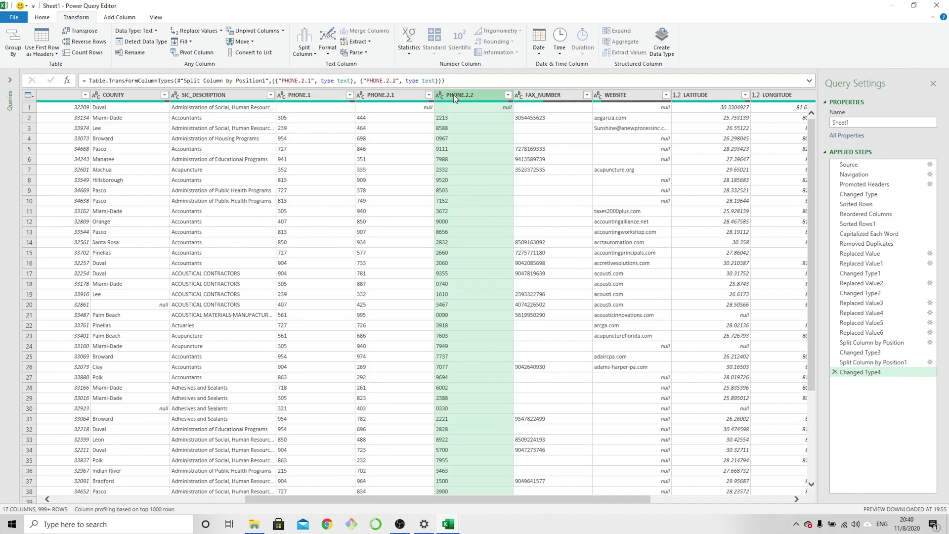
Start a new custom column and name it PHONE.
click(121, 18)
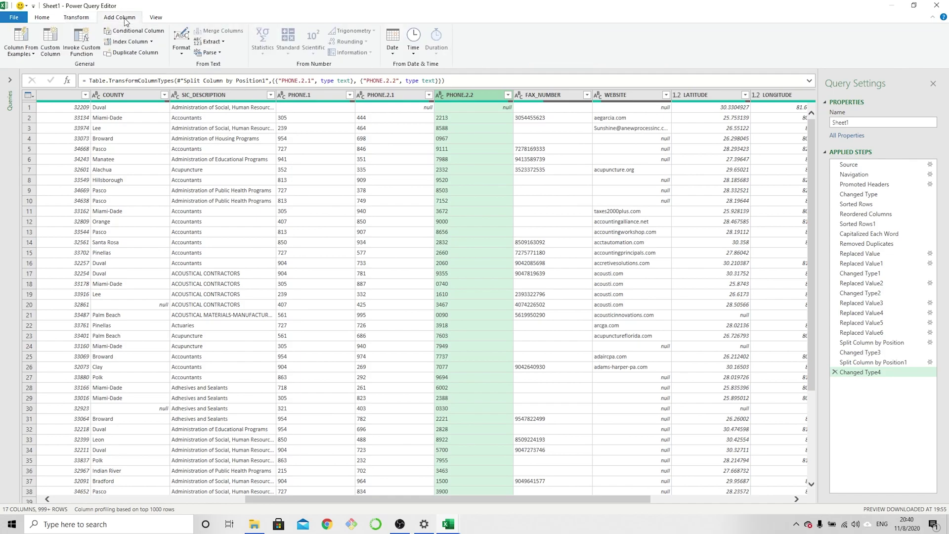
click(52, 45)
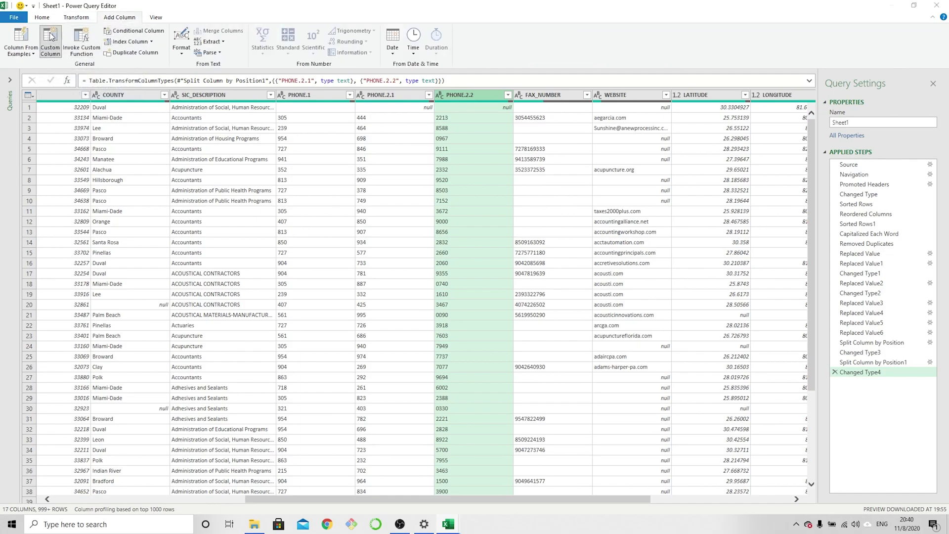
drag(349, 209, 310, 212)
text(Ph)
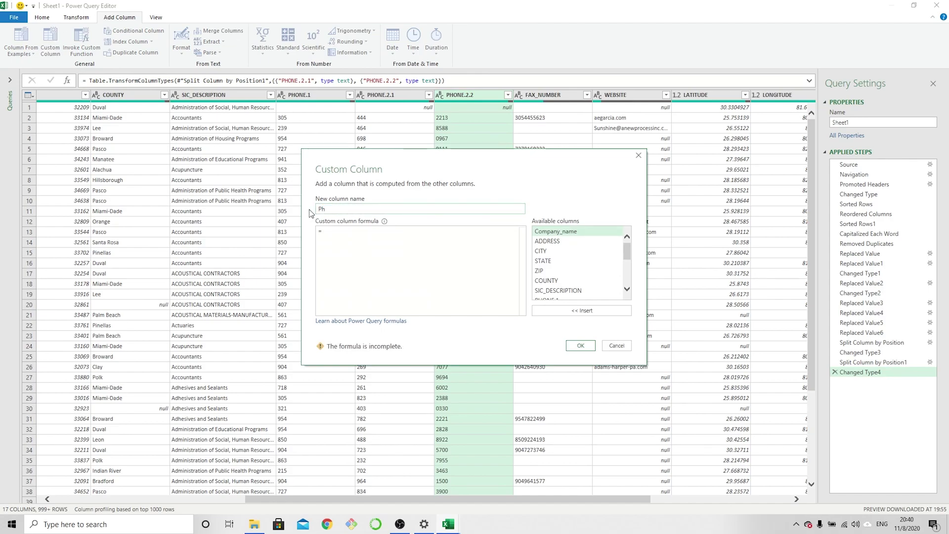
key(BackSpace)
text(HONE)
Enter the formula "(" & [PHONE.1] & ") " & [PHONE.2.1] & "-" & [PHONE.2.2] and create the column.
click(342, 230)
text("(" &)
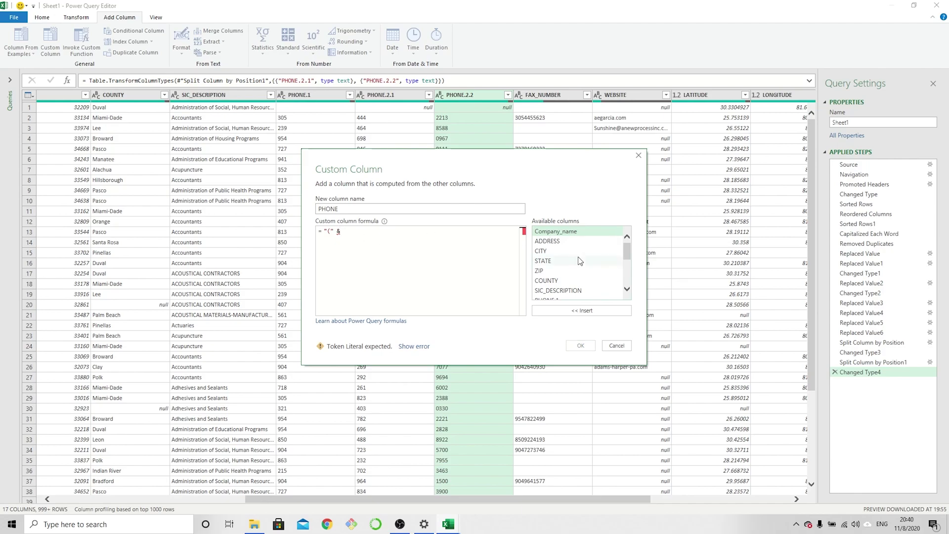
mouse_move(626, 254)
mouse_down()
mouse_move(630, 275)
mouse_move(626, 266)
mouse_up()
click(548, 242)
double_click(547, 242)
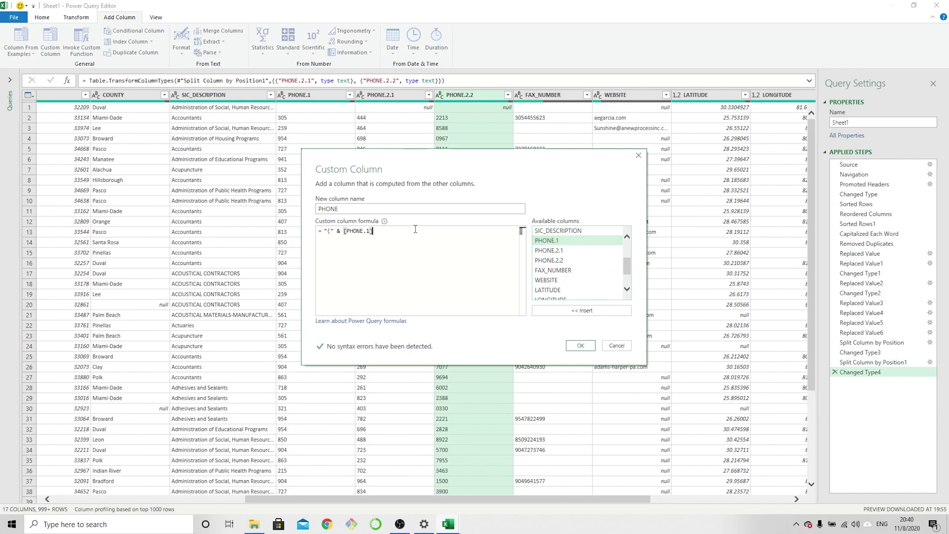
text(&)
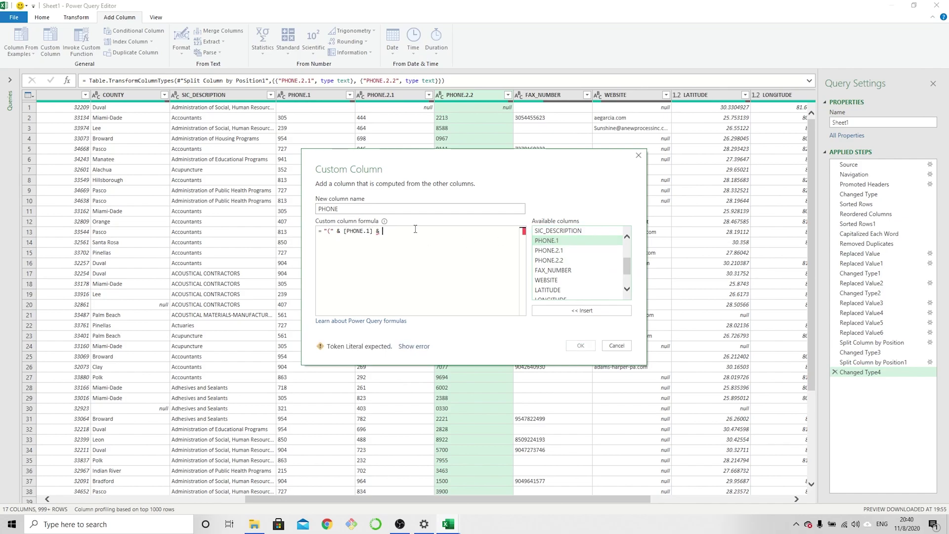
text( ")
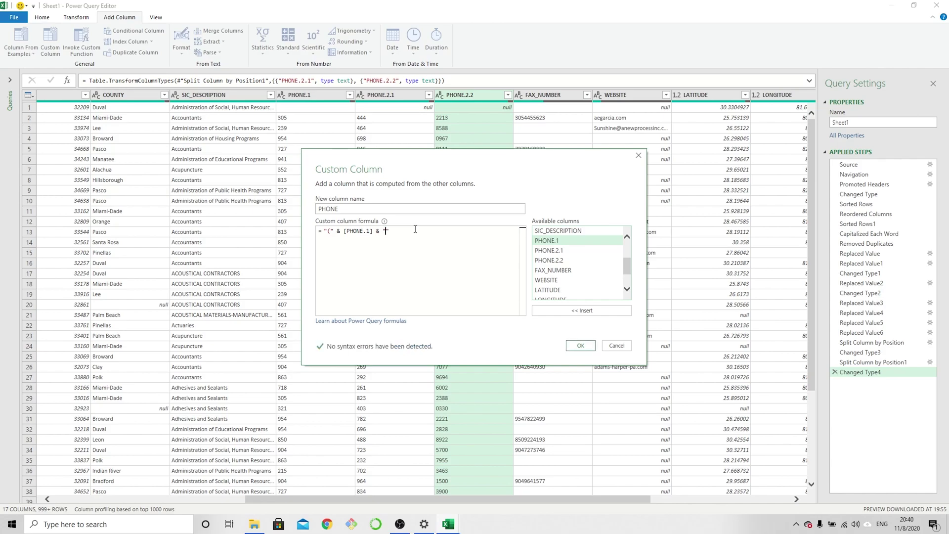
text())
key(End)
text(&)
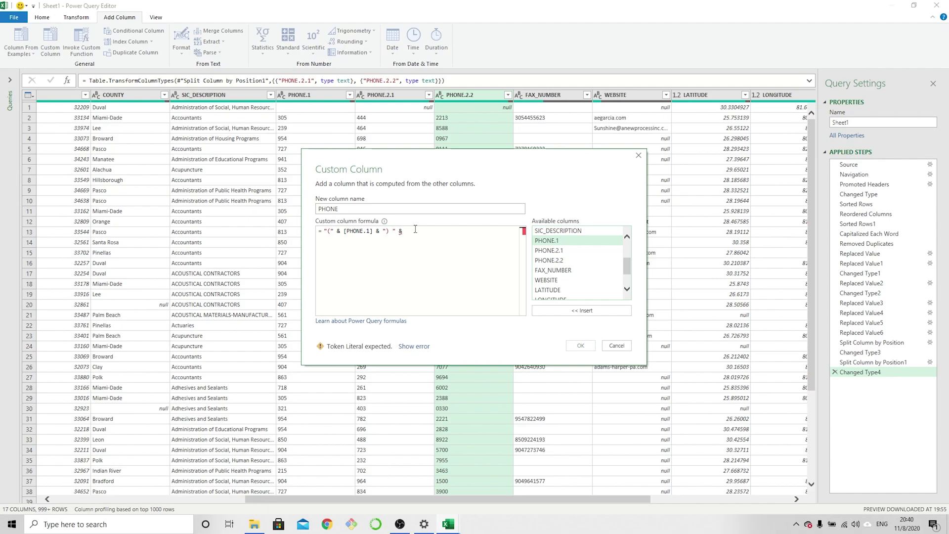
double_click(559, 251)
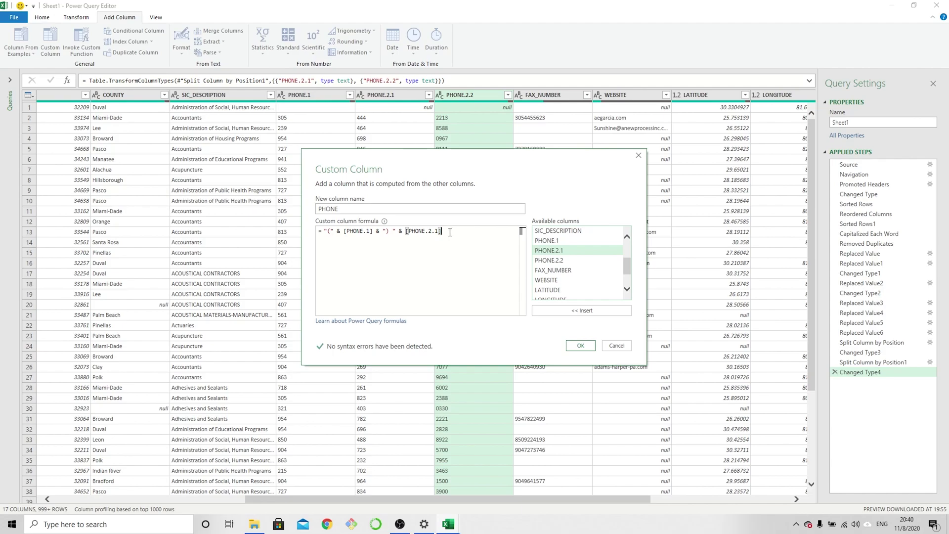
text(& "-" &)
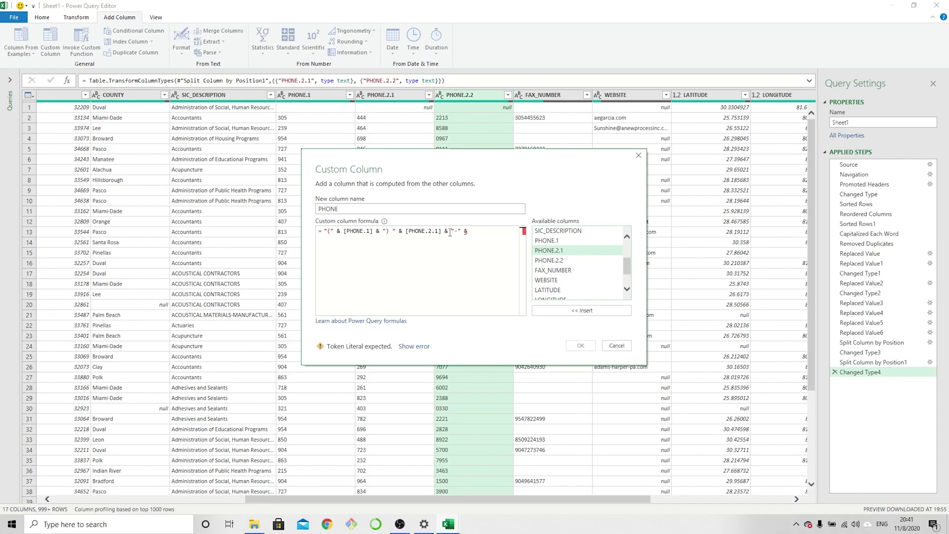
double_click(550, 260)
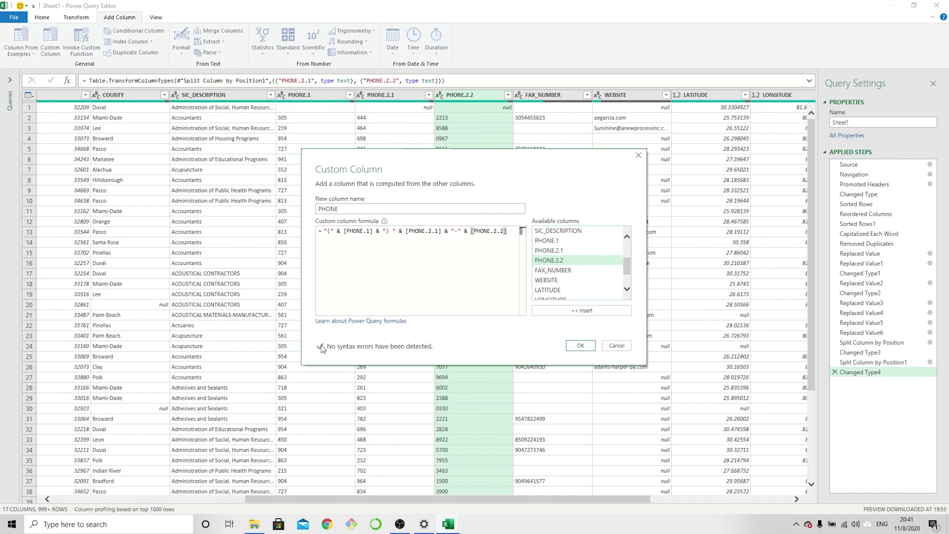
click(577, 349)
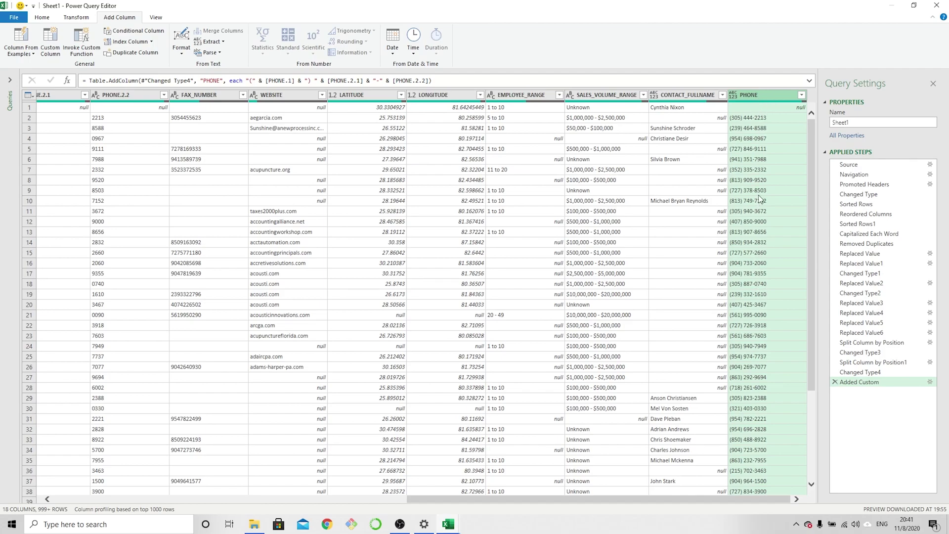
Move PHONE next to PHONE.2.2, then remove PHONE.1, PHONE.2.1 and PHONE.2.2.
drag(768, 94, 209, 120)
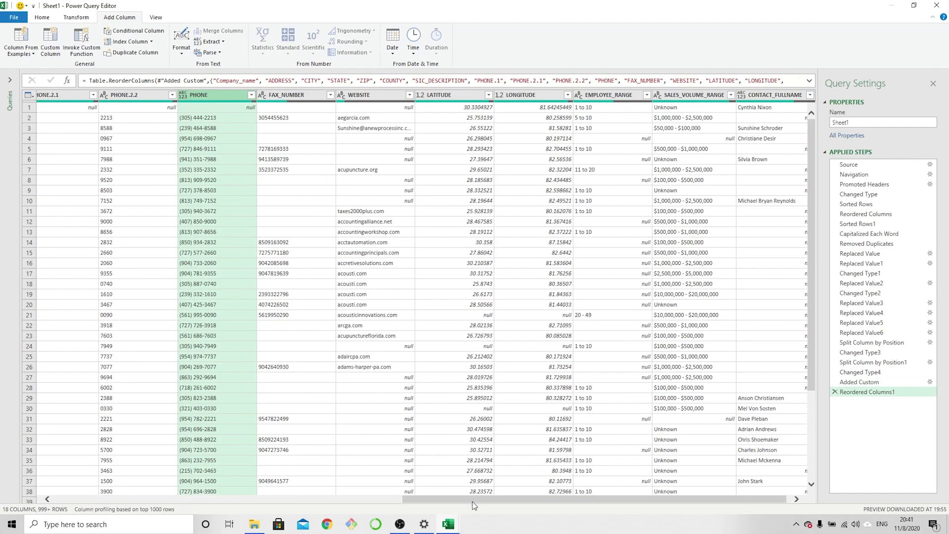
drag(472, 502, 326, 501)
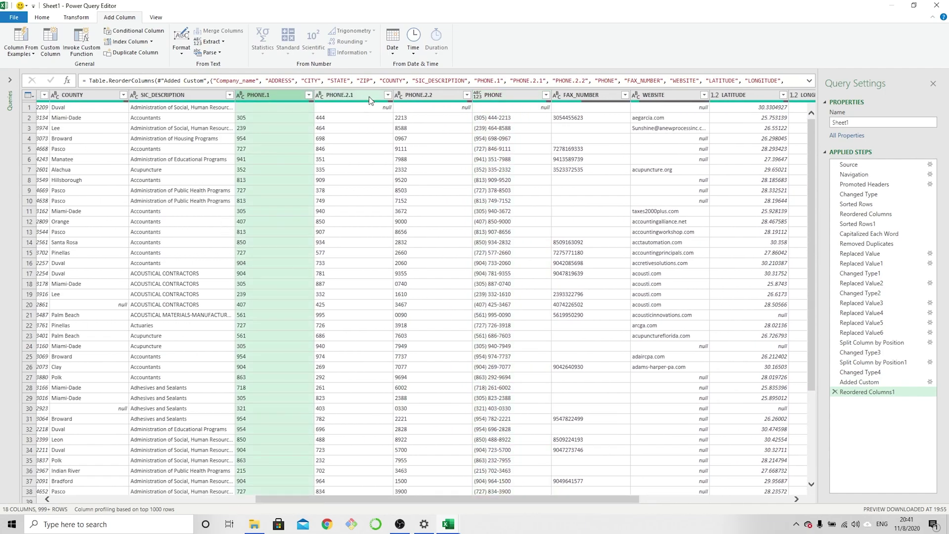
shift+click(413, 98)
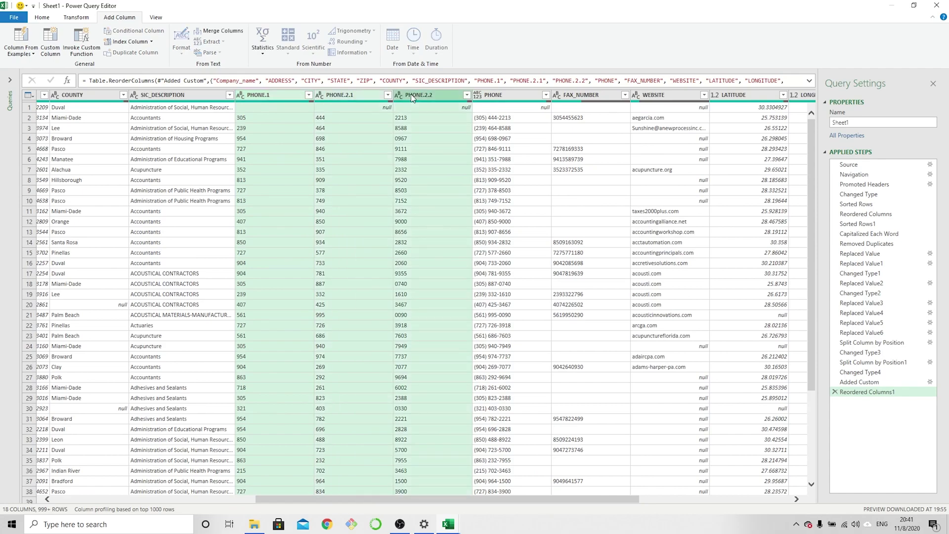
right_click(413, 98)
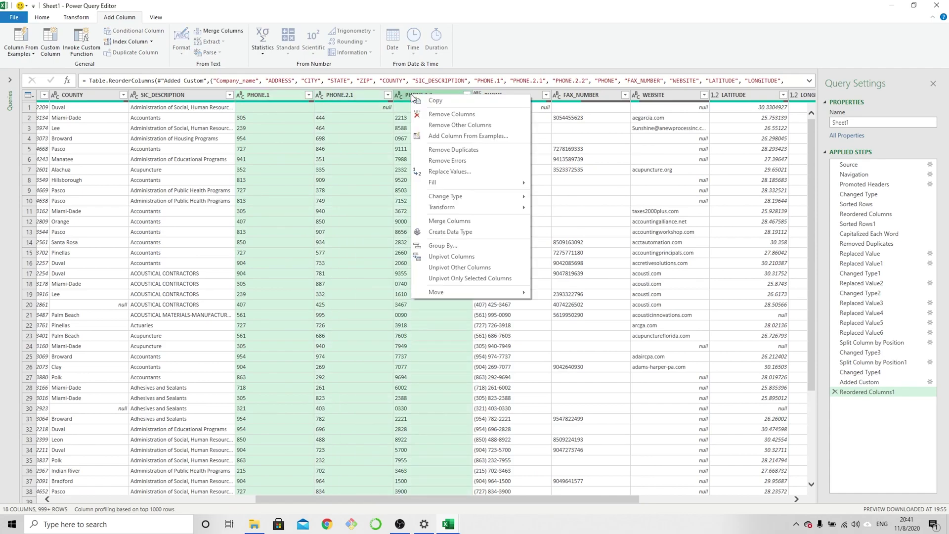
click(438, 118)
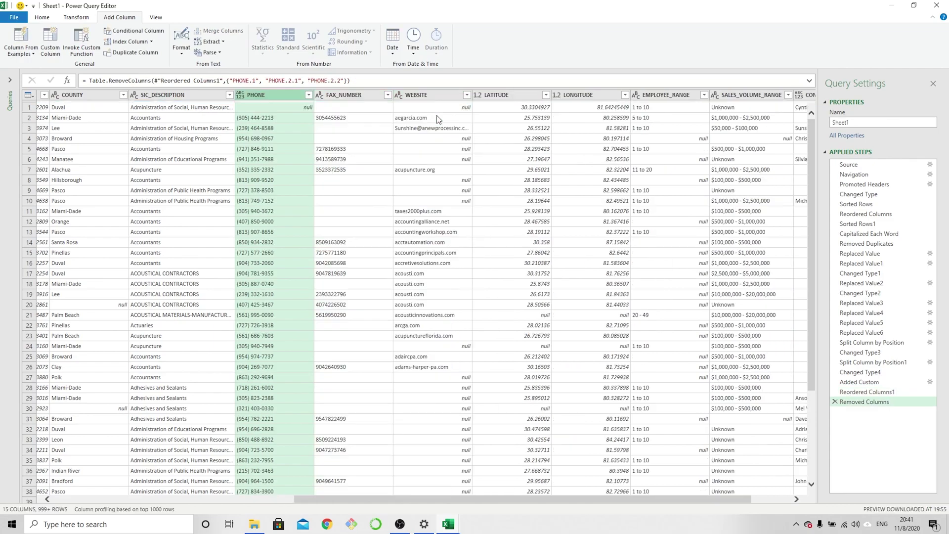
Replace the null values in the formatted PHONE column with blanks.
click(302, 107)
right_click(302, 108)
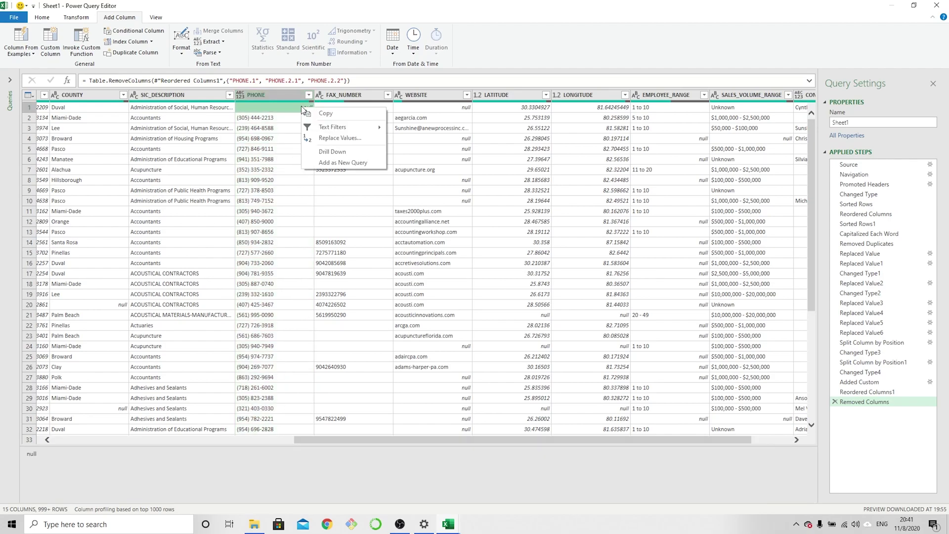
click(319, 138)
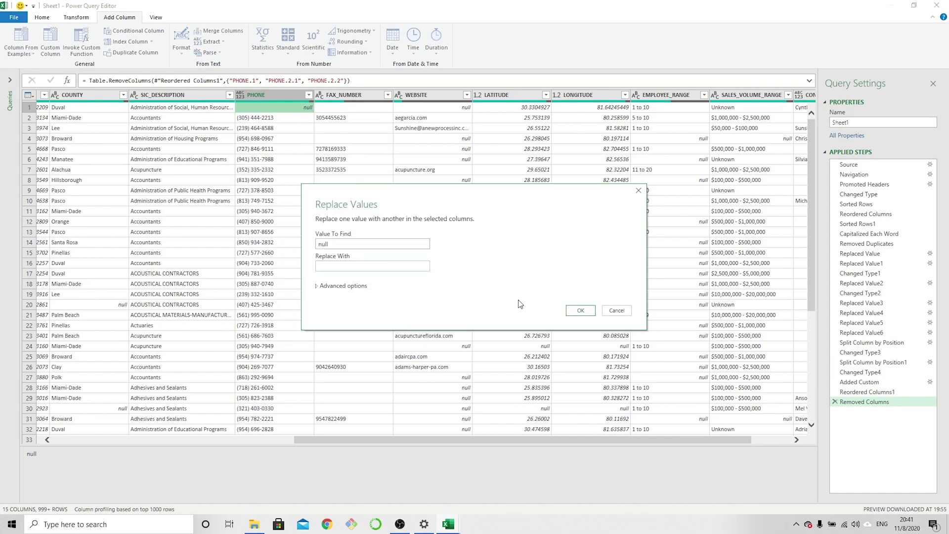
click(580, 311)
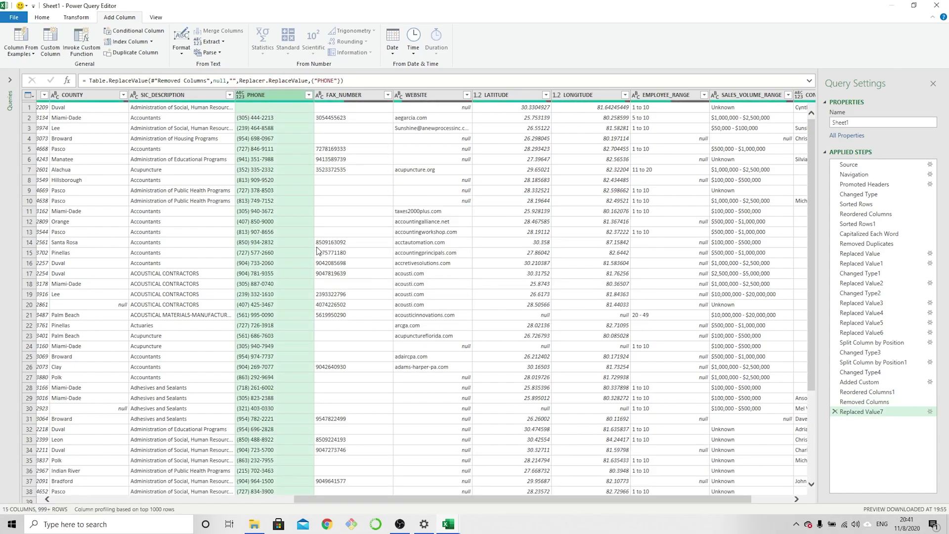